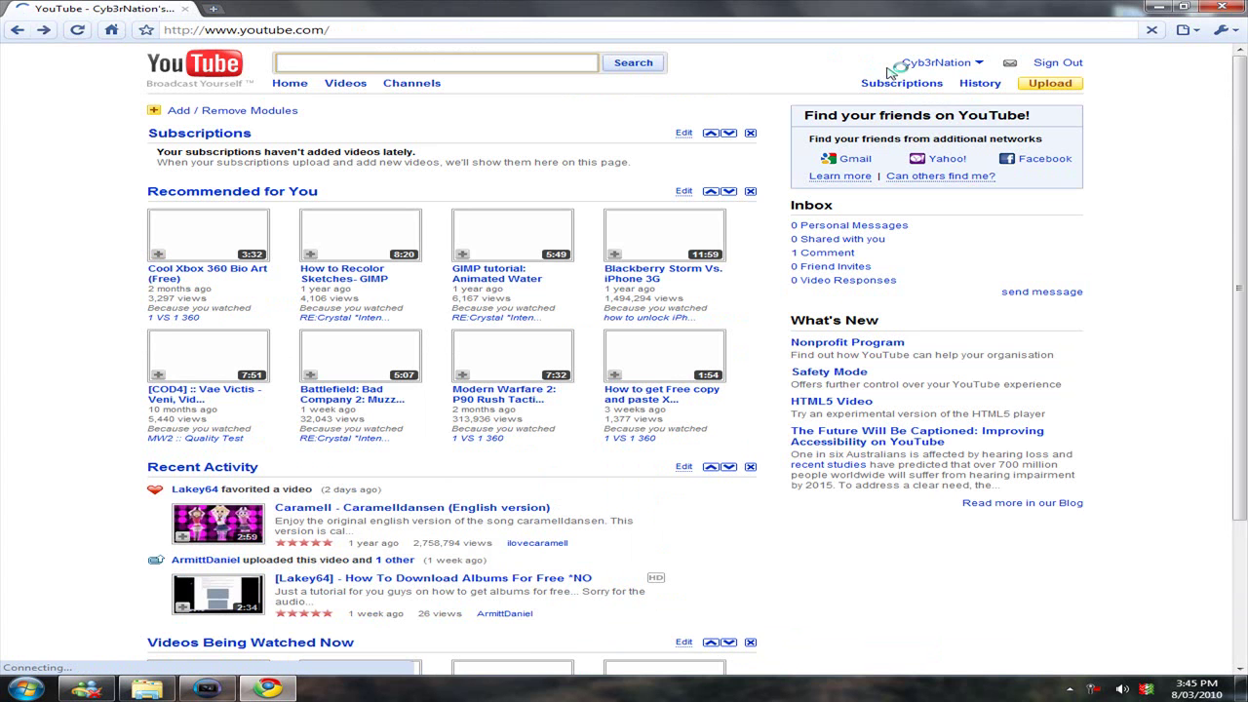
- Open the Sony Vegas Pro 9.0 tutorial from My Videos on YouTube
click(922, 63)
click(939, 90)
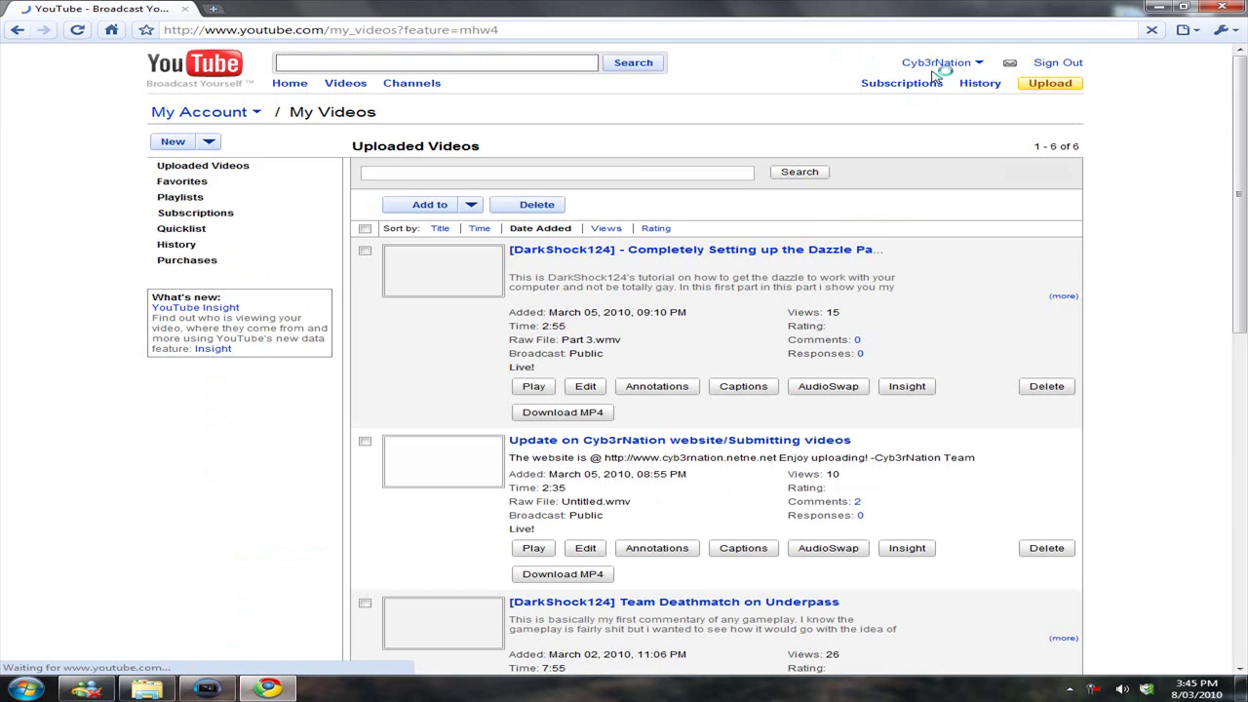
scroll(682, 317, down, 5)
scroll(679, 316, down, 3)
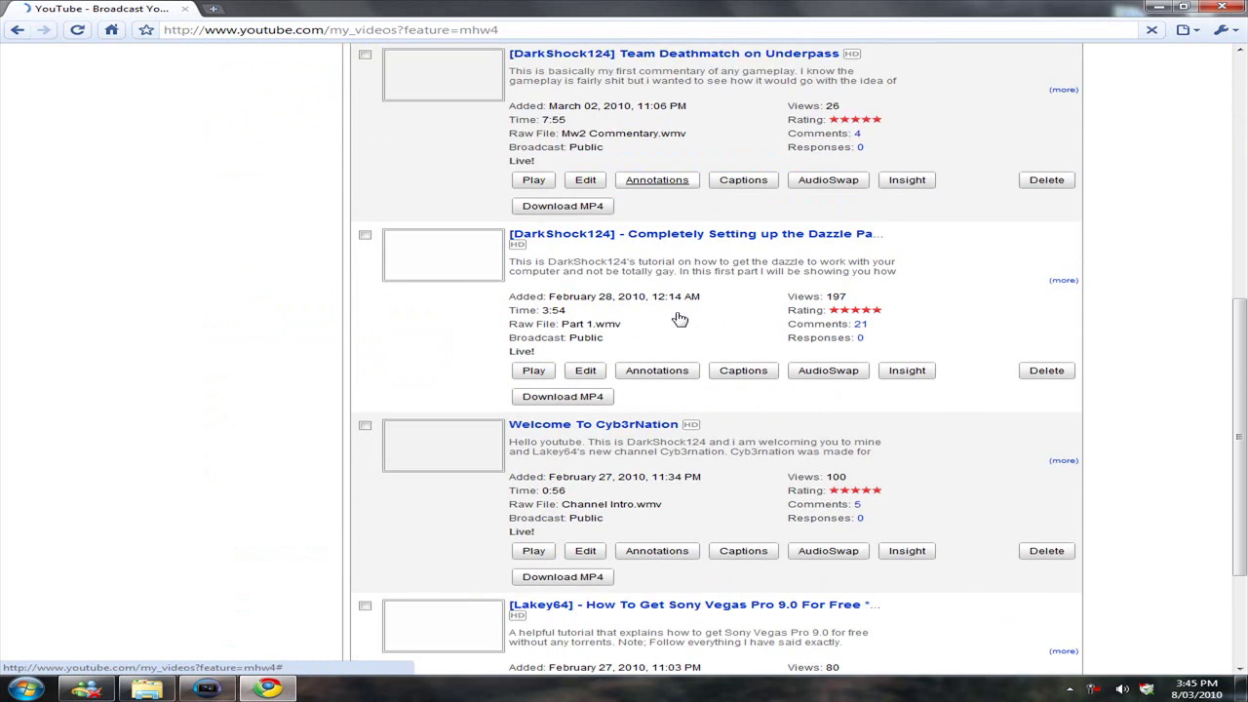
click(700, 467)
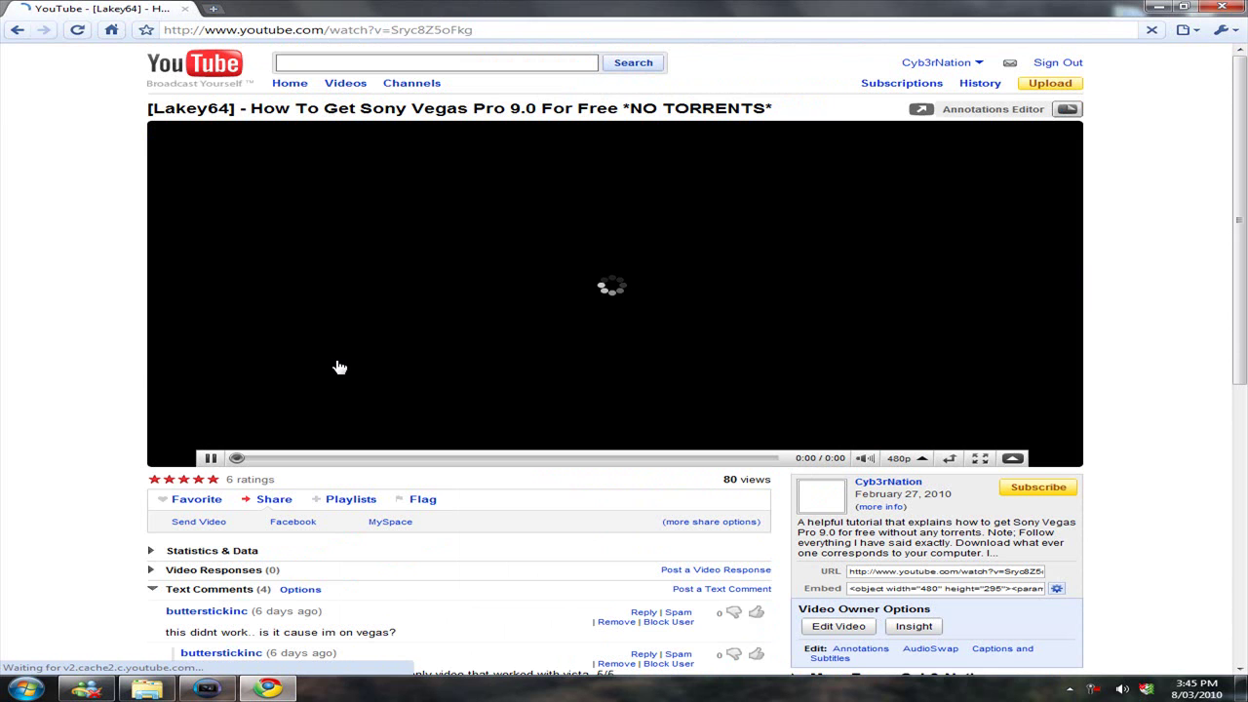
- Pause the tutorial video and minimize the browser to show the desktop
scroll(8, 473, down, 3)
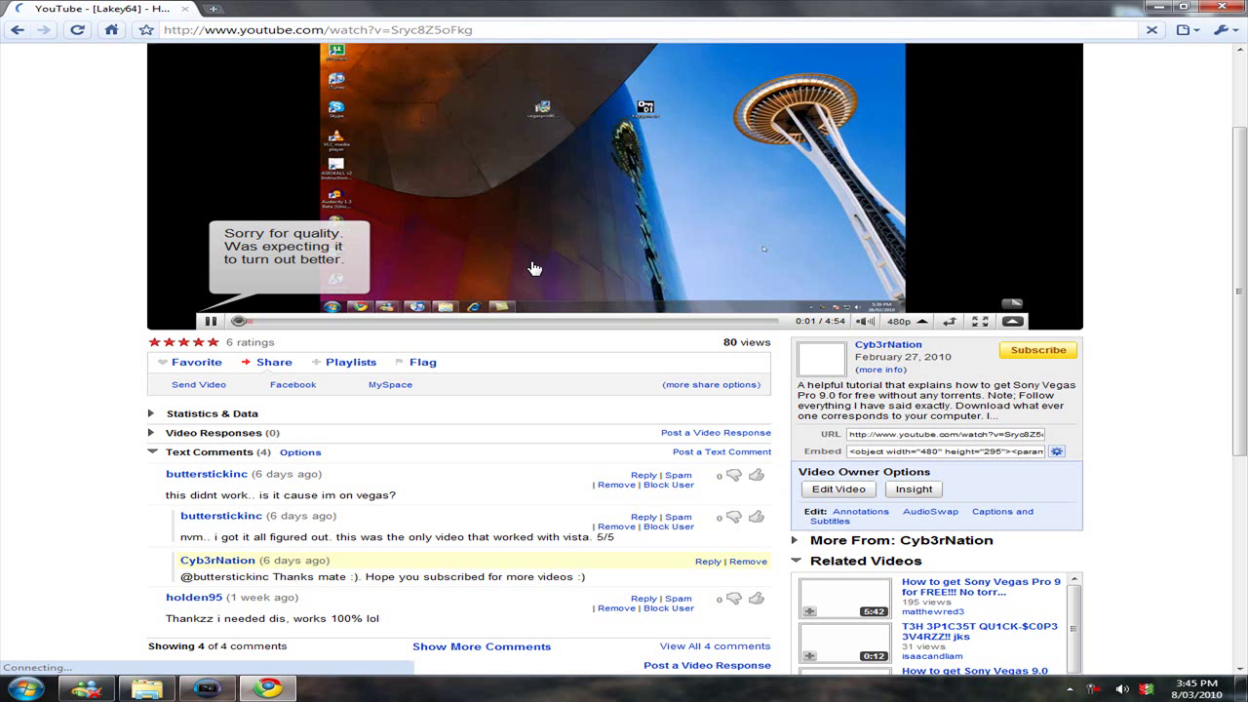
click(535, 265)
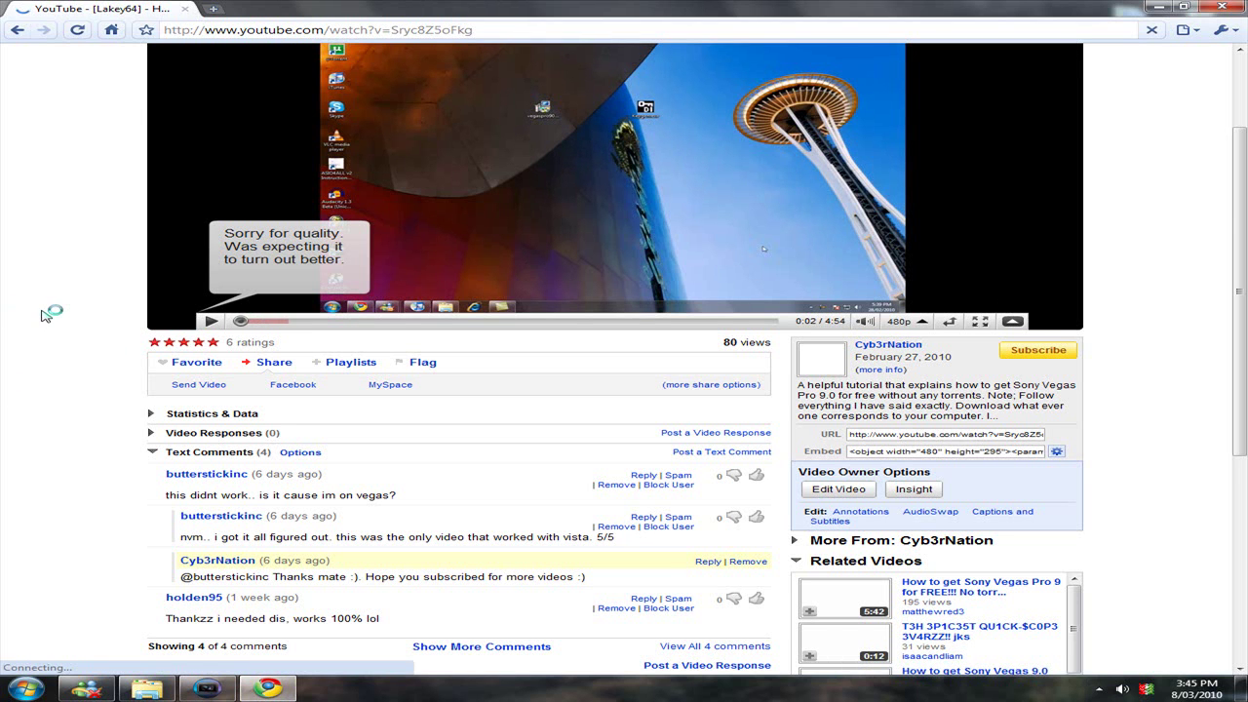
scroll(49, 313, up, 3)
click(1161, 7)
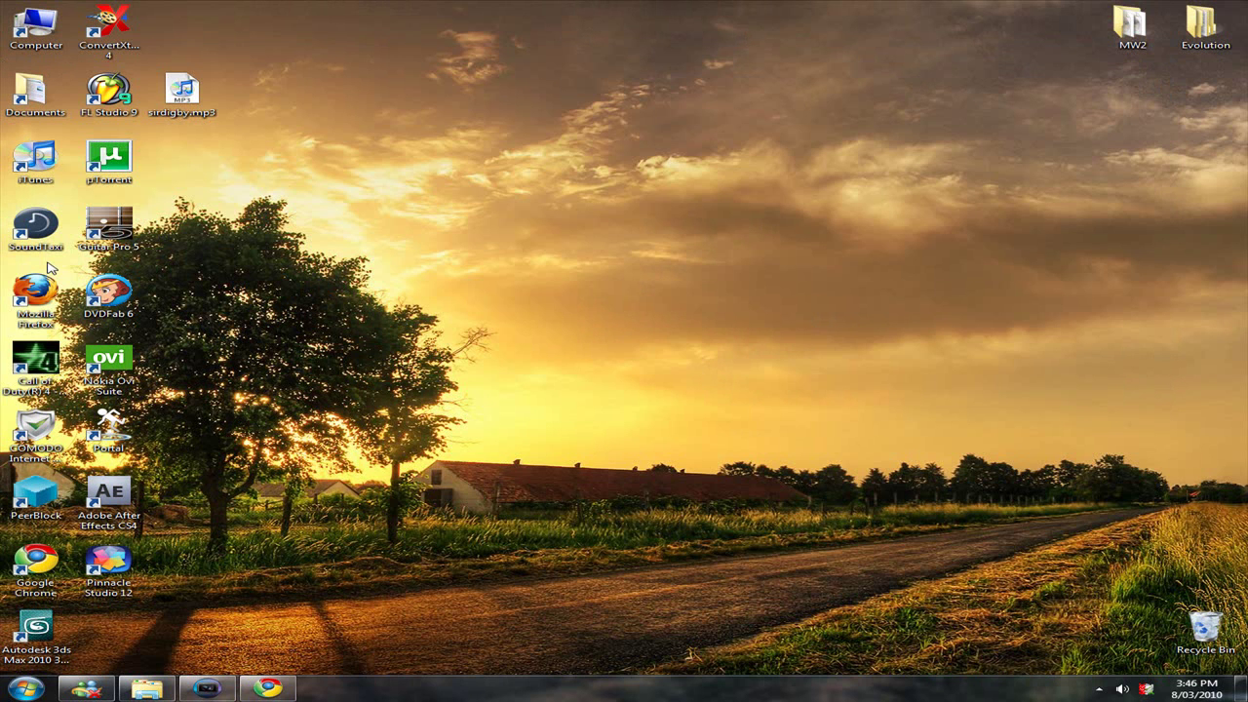
- Restore Gaming Videos and inspect IDM.wmv, Untitled.wmv, Pinnacle.wmv and FAQ.wmv
click(156, 693)
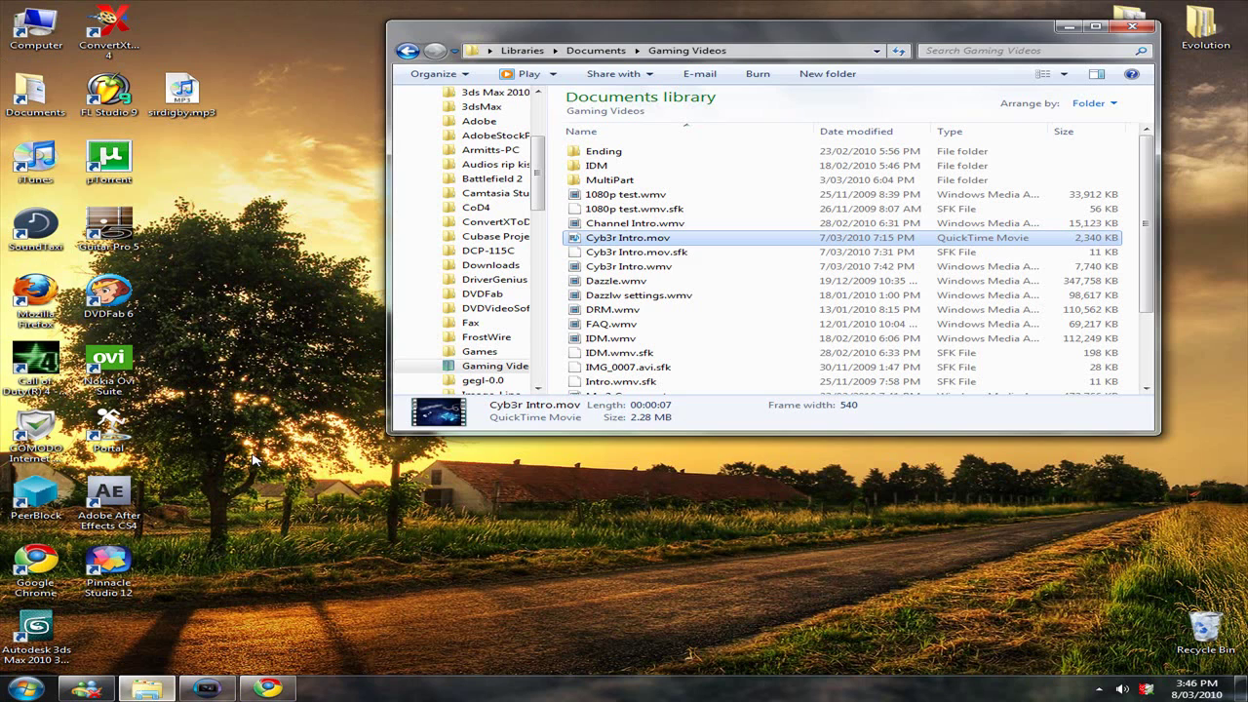
click(207, 688)
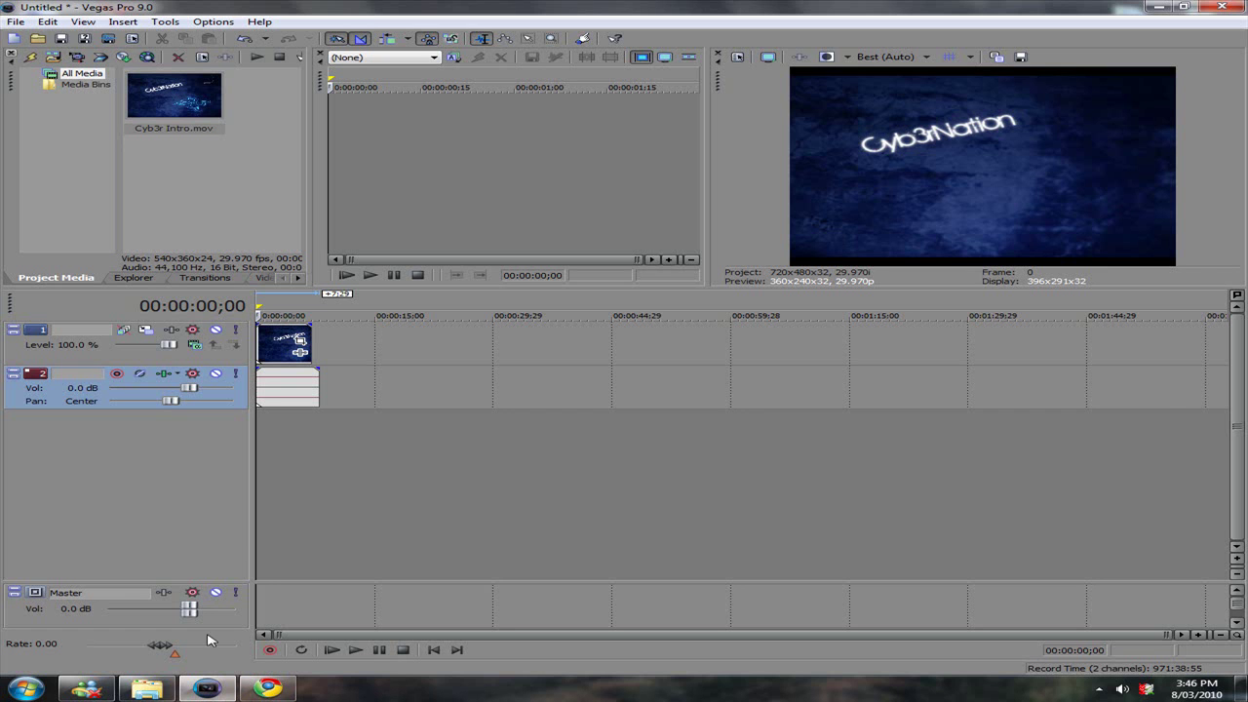
click(166, 689)
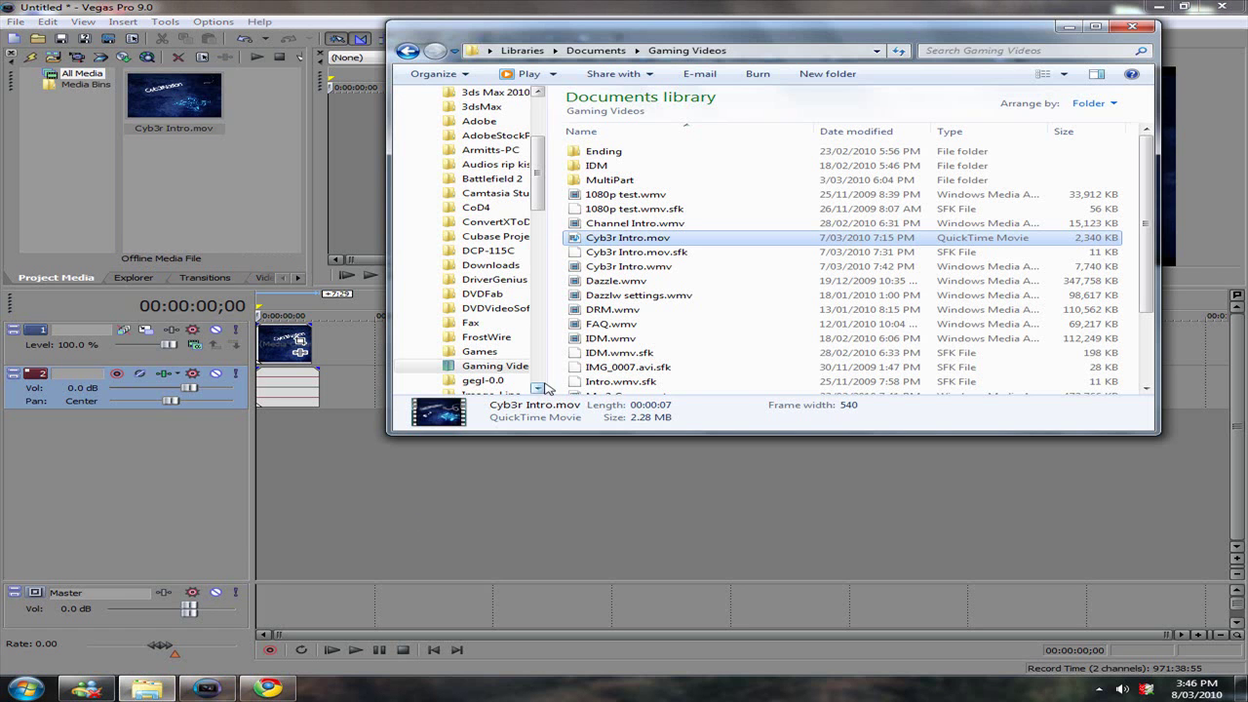
click(608, 342)
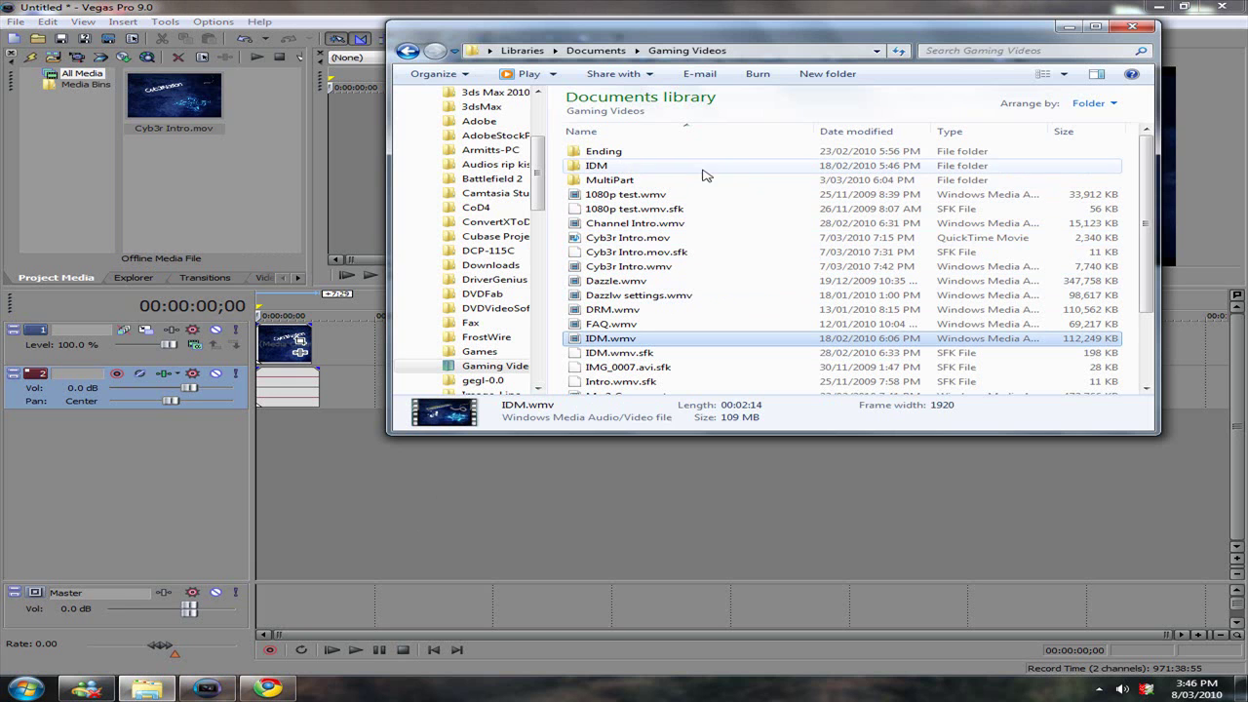
scroll(724, 214, down, 2)
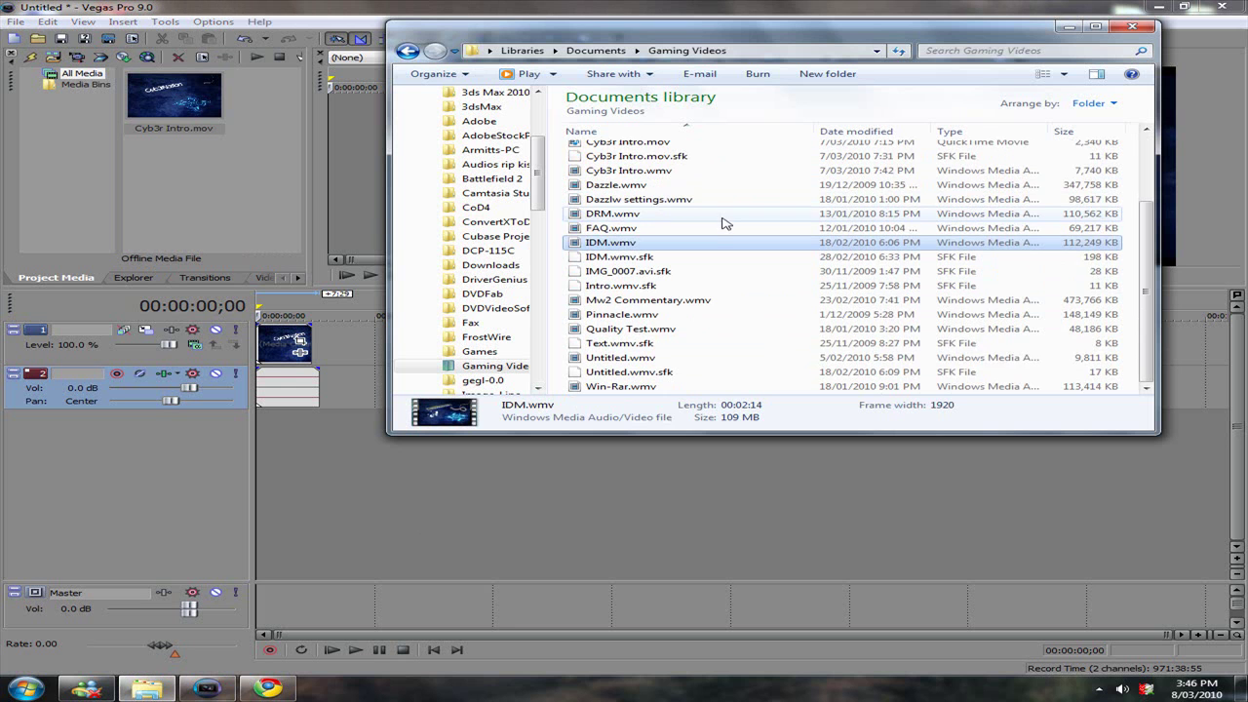
click(771, 357)
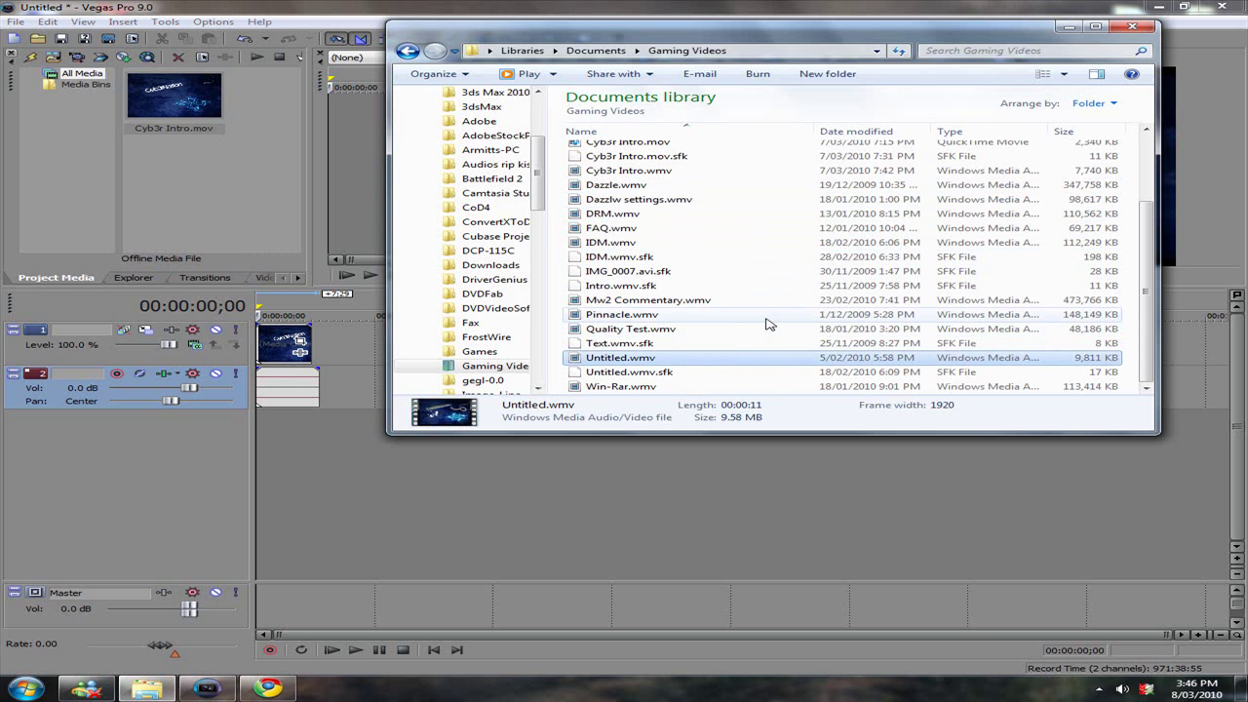
click(767, 318)
click(765, 230)
- Reselect Cyb3r Intro.mov and switch back to the Vegas Pro project
scroll(766, 234, up, 2)
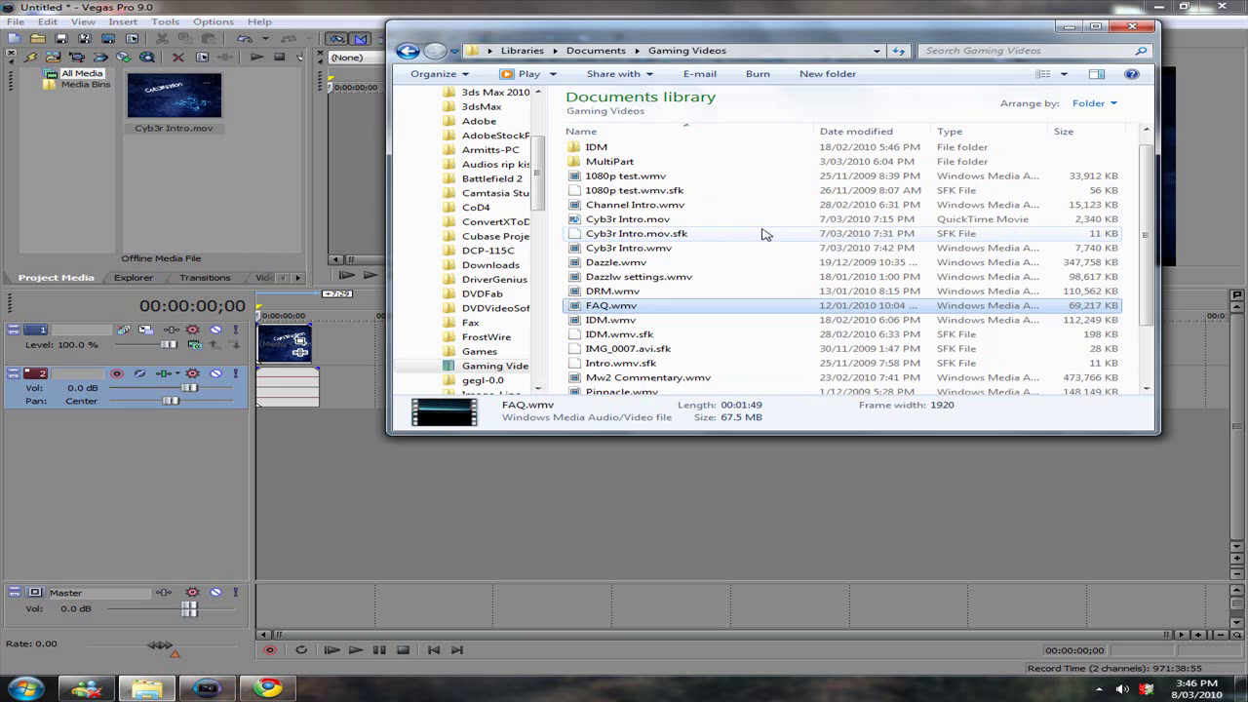
scroll(669, 278, up, 1)
click(658, 238)
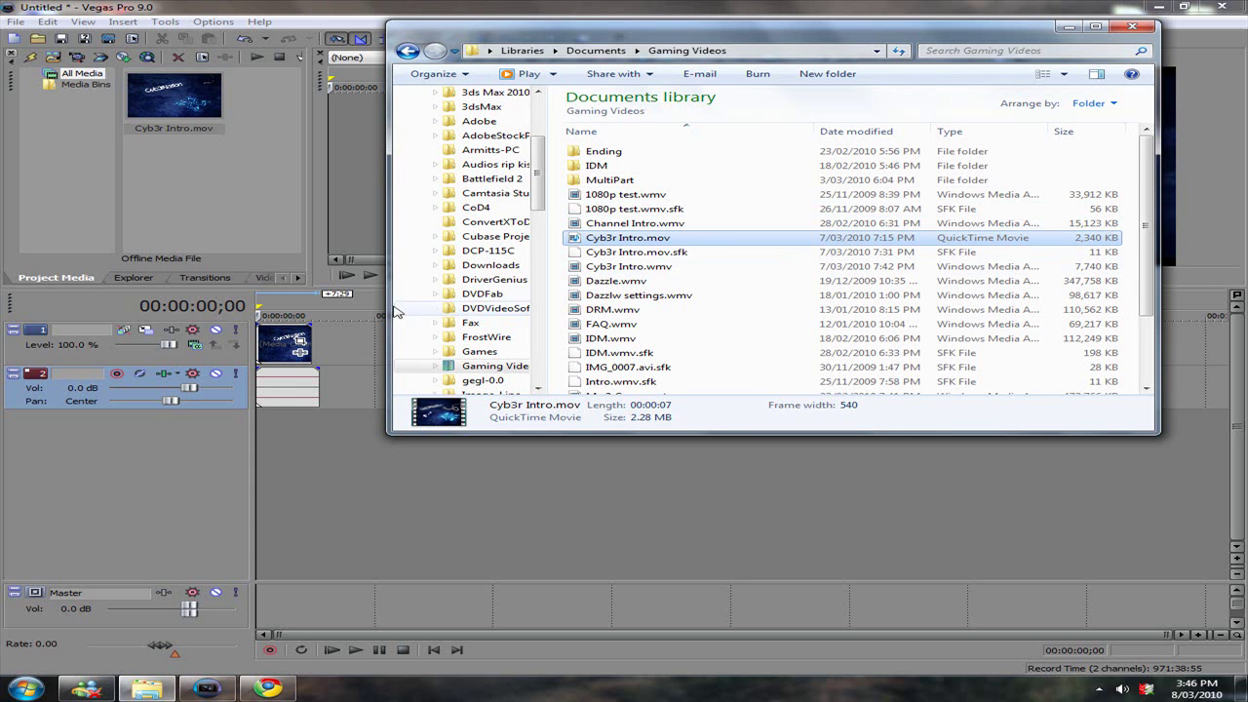
click(343, 4)
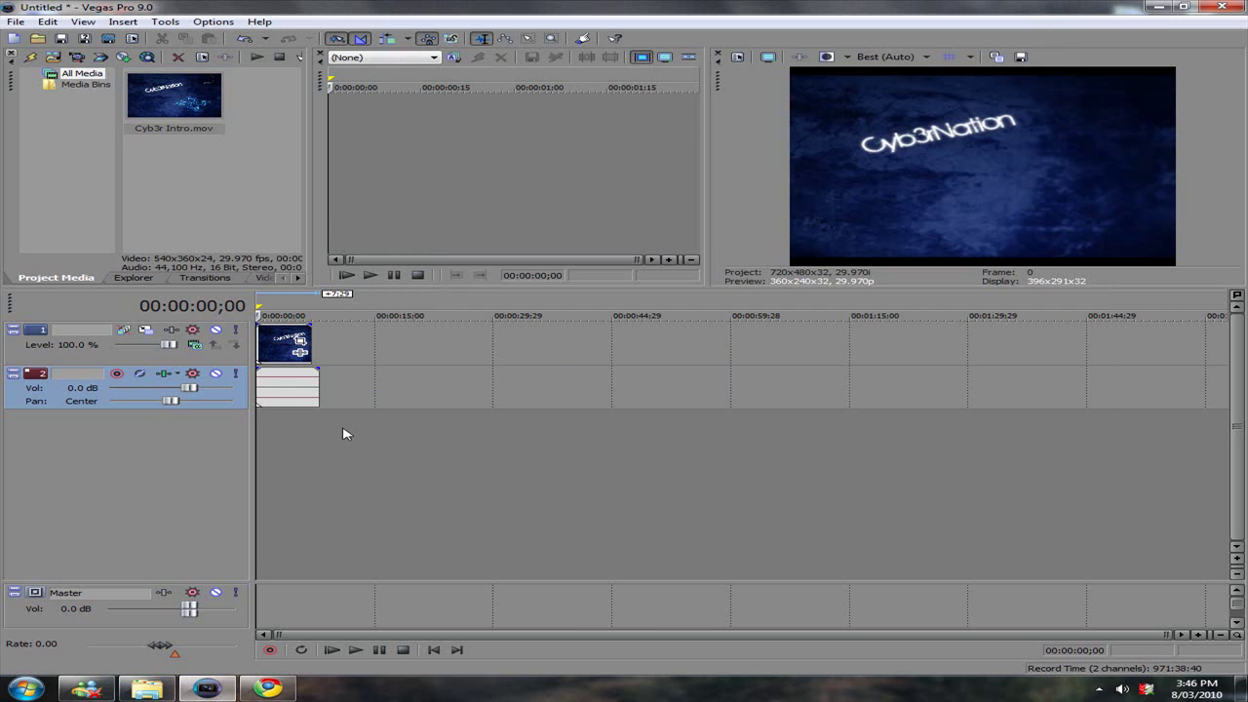
- Play the intro clip on the Vegas timeline
key(space)
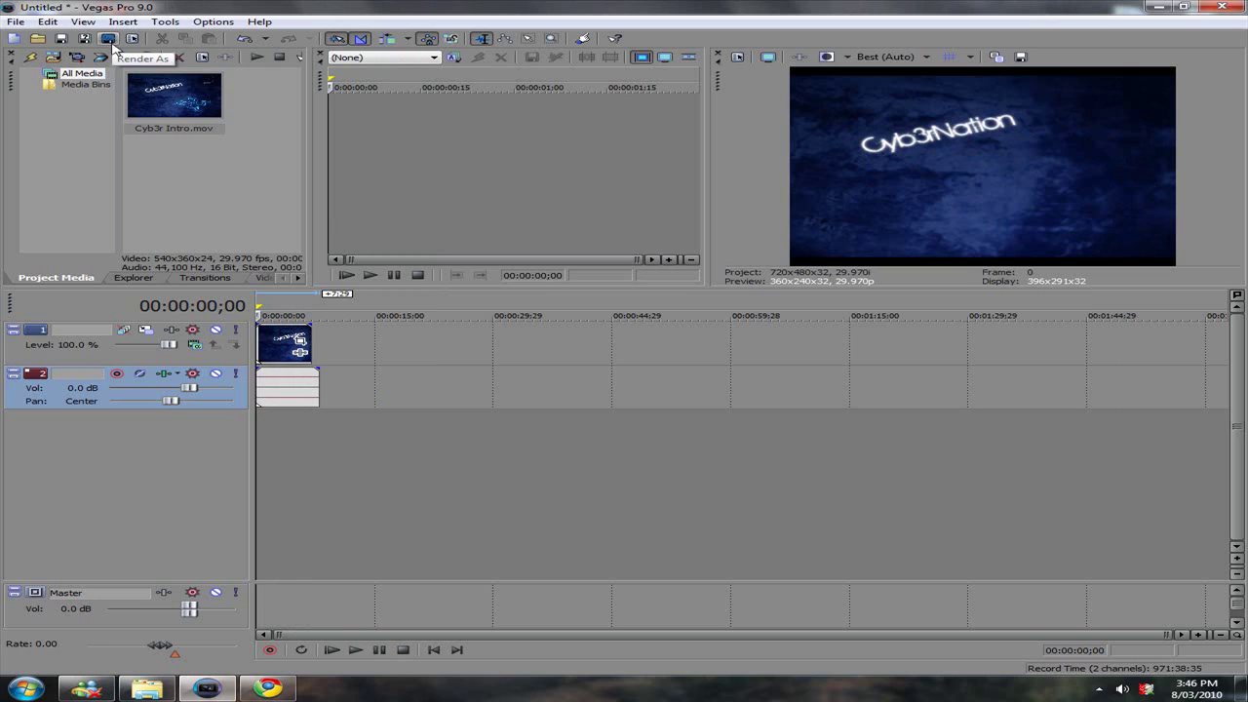
- Open the Render As dialog for the project
click(113, 47)
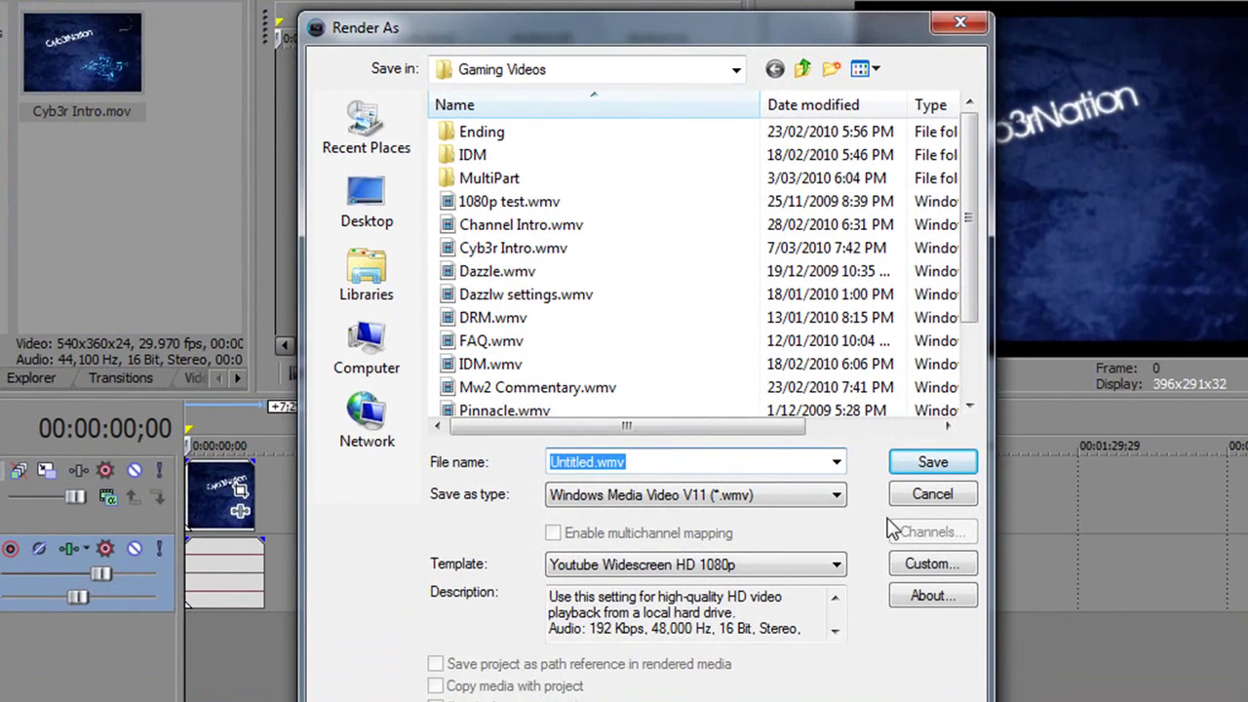
- Open Custom settings for the Youtube Widescreen HD 1080p template and select its name field
click(901, 566)
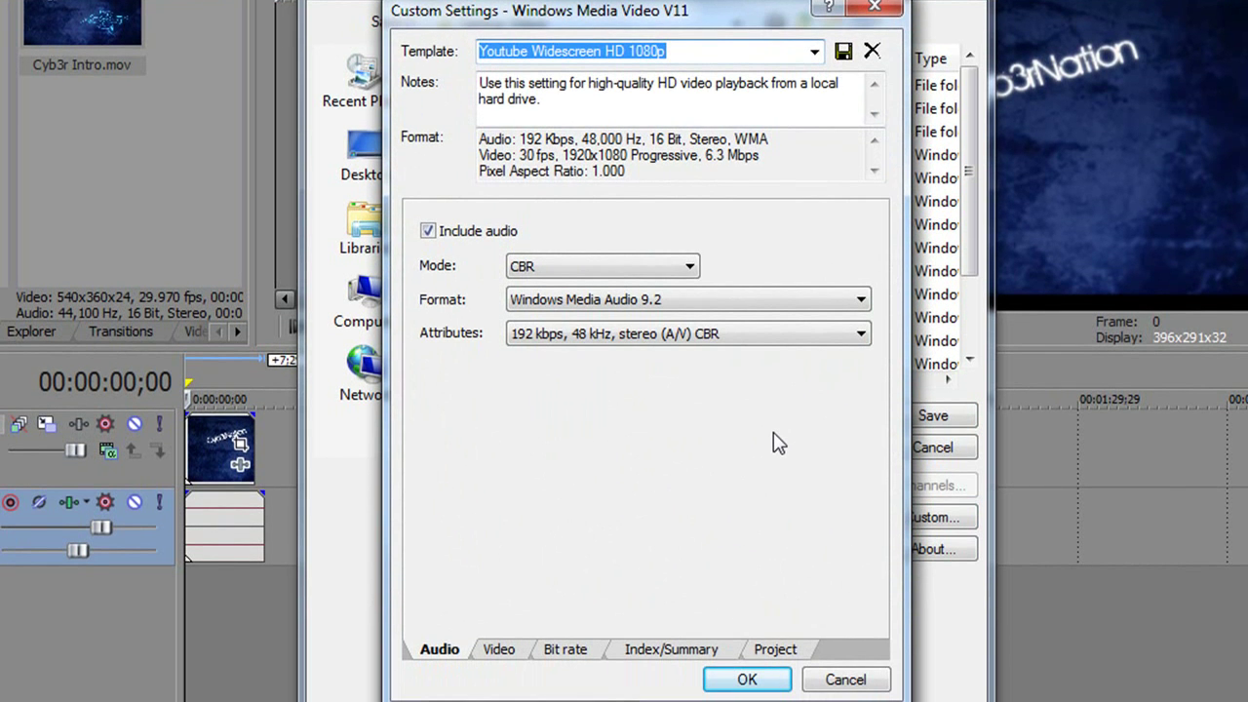
click(711, 49)
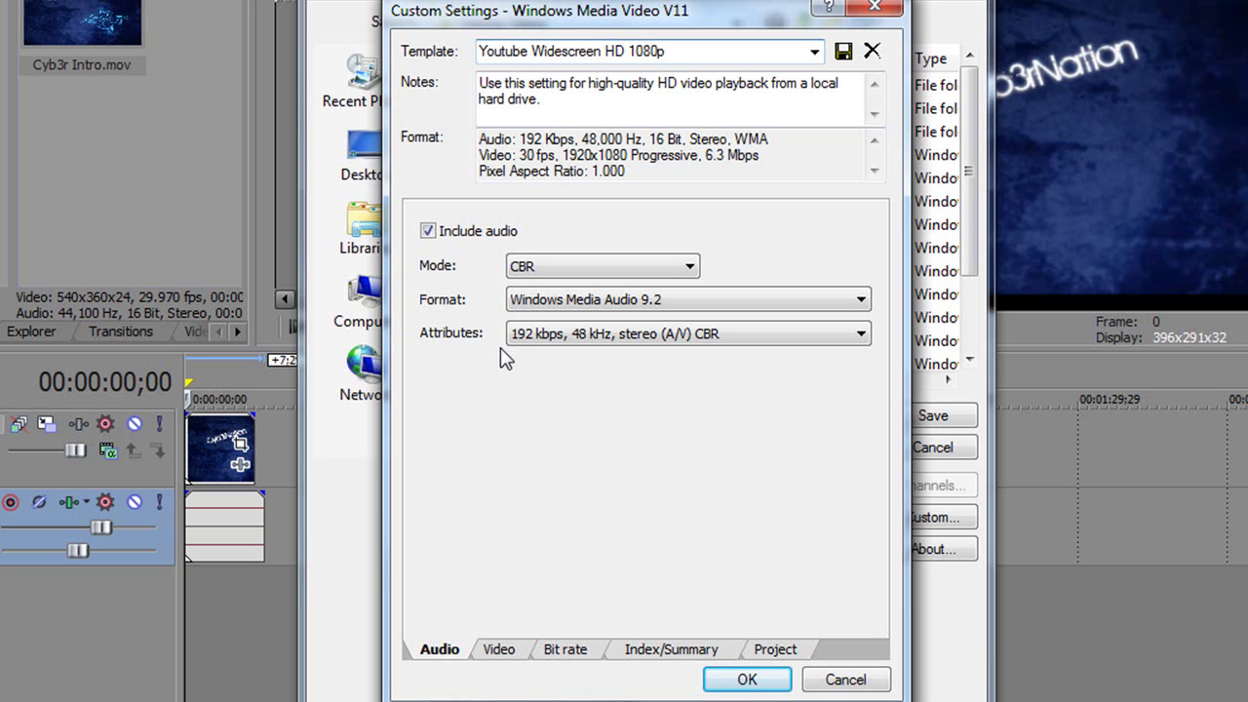
- Set video to 1920×1080, square 1.000 pixel aspect ratio and smoothness 100
click(499, 650)
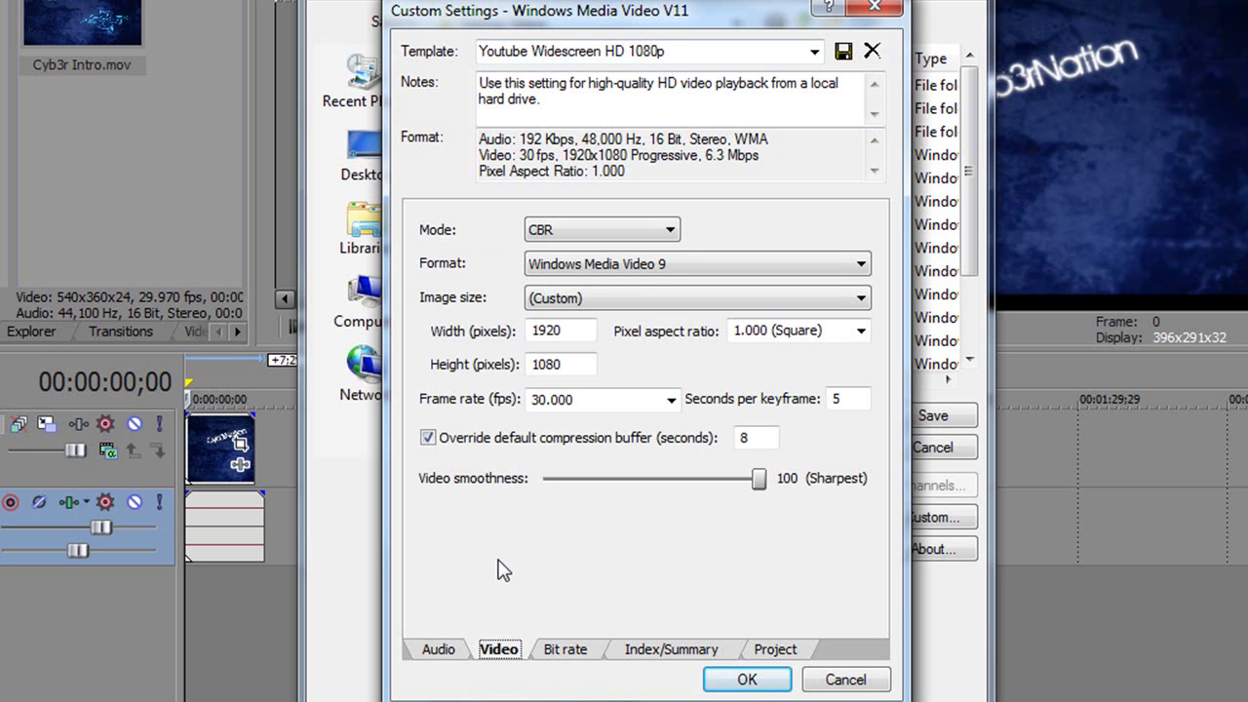
click(554, 304)
click(468, 317)
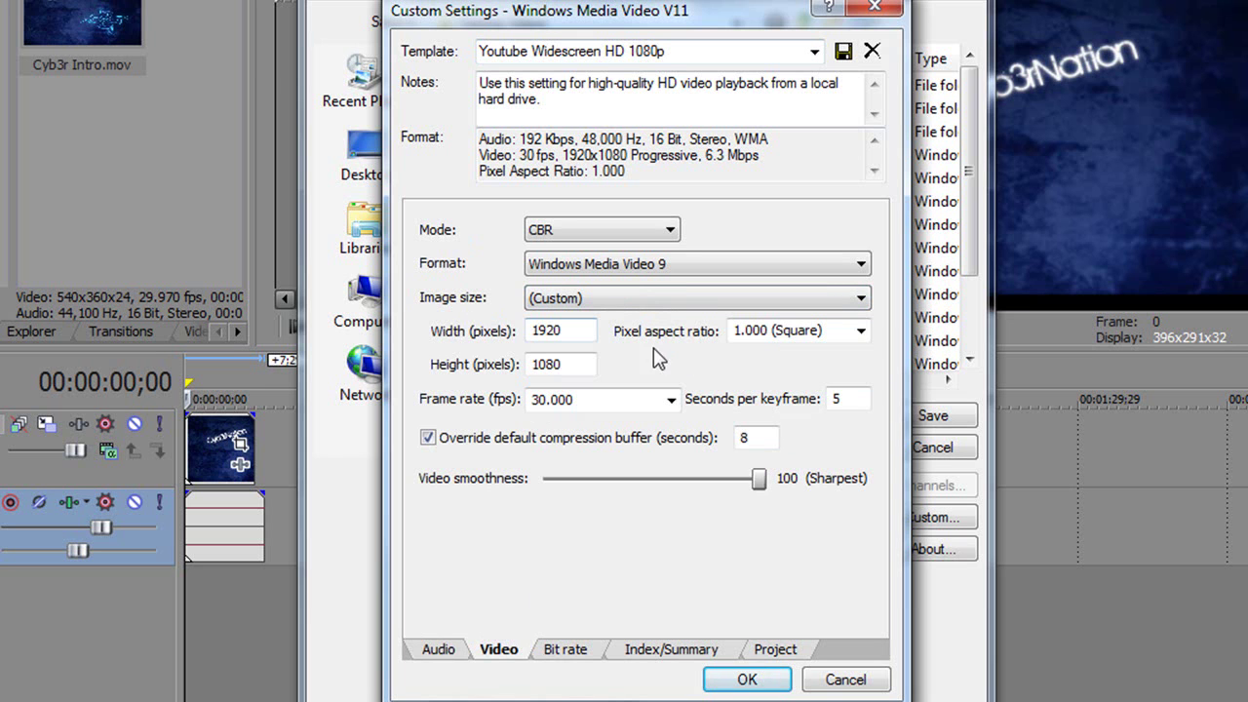
drag(585, 334, 535, 334)
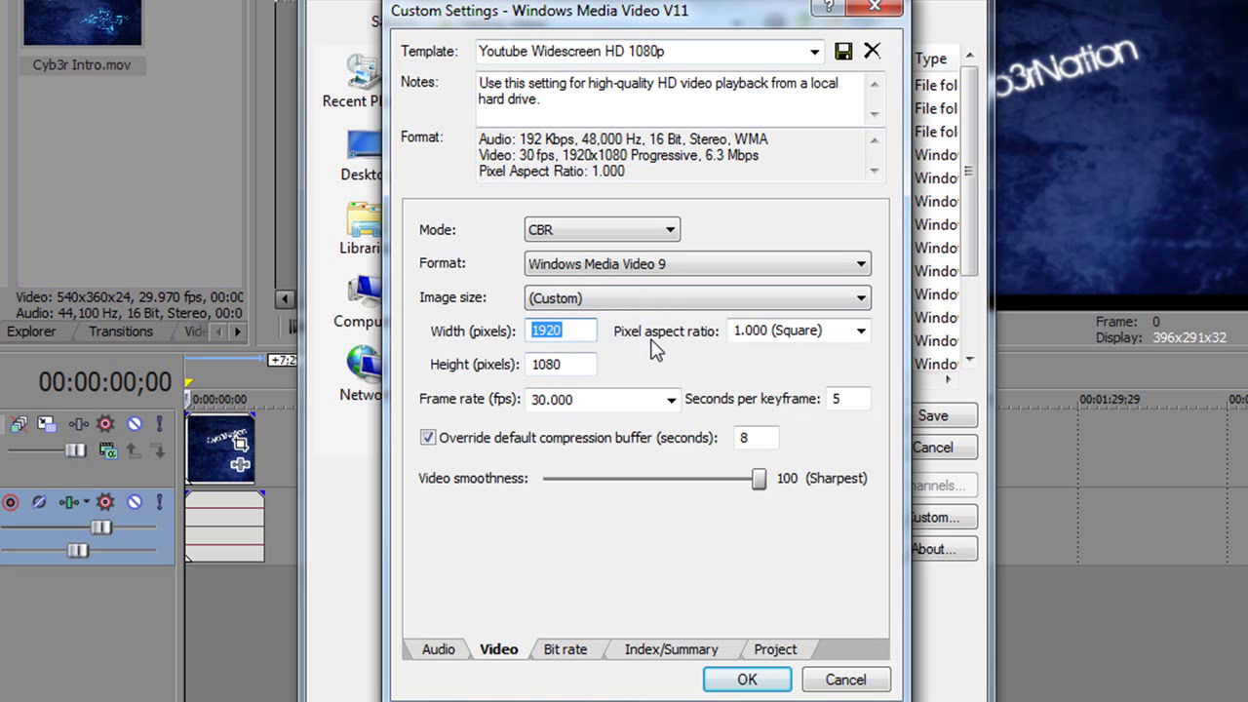
click(590, 334)
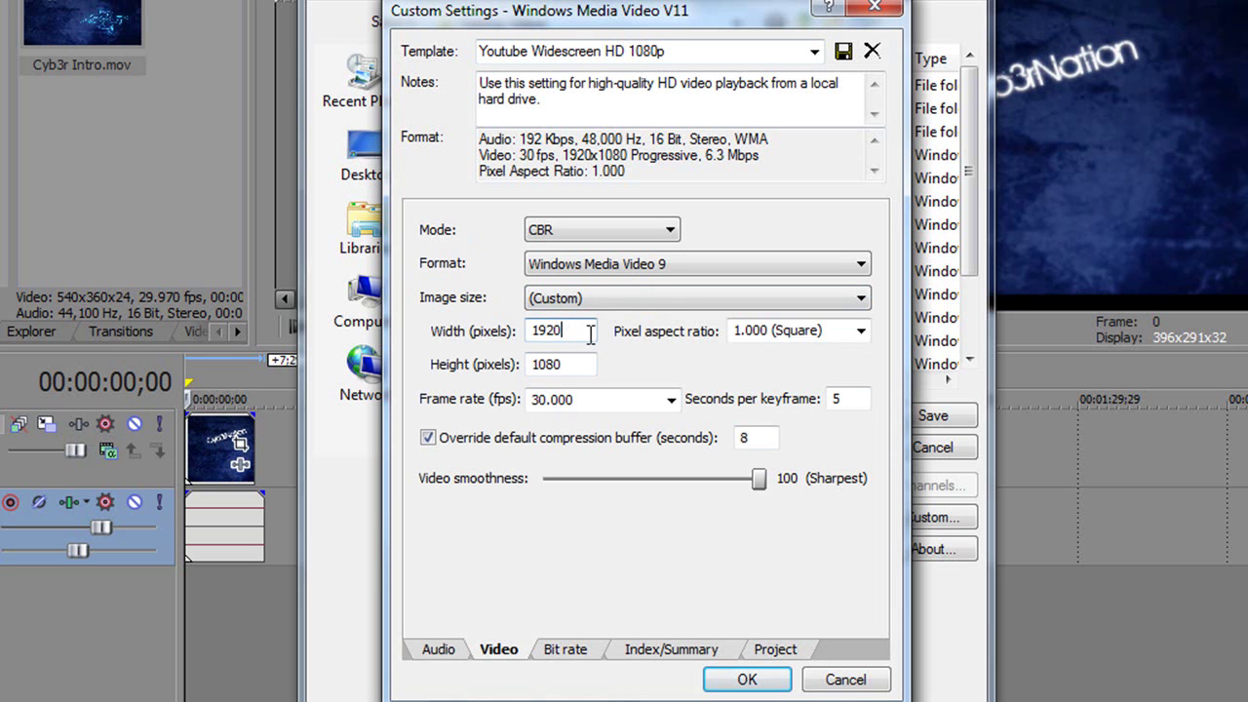
click(798, 335)
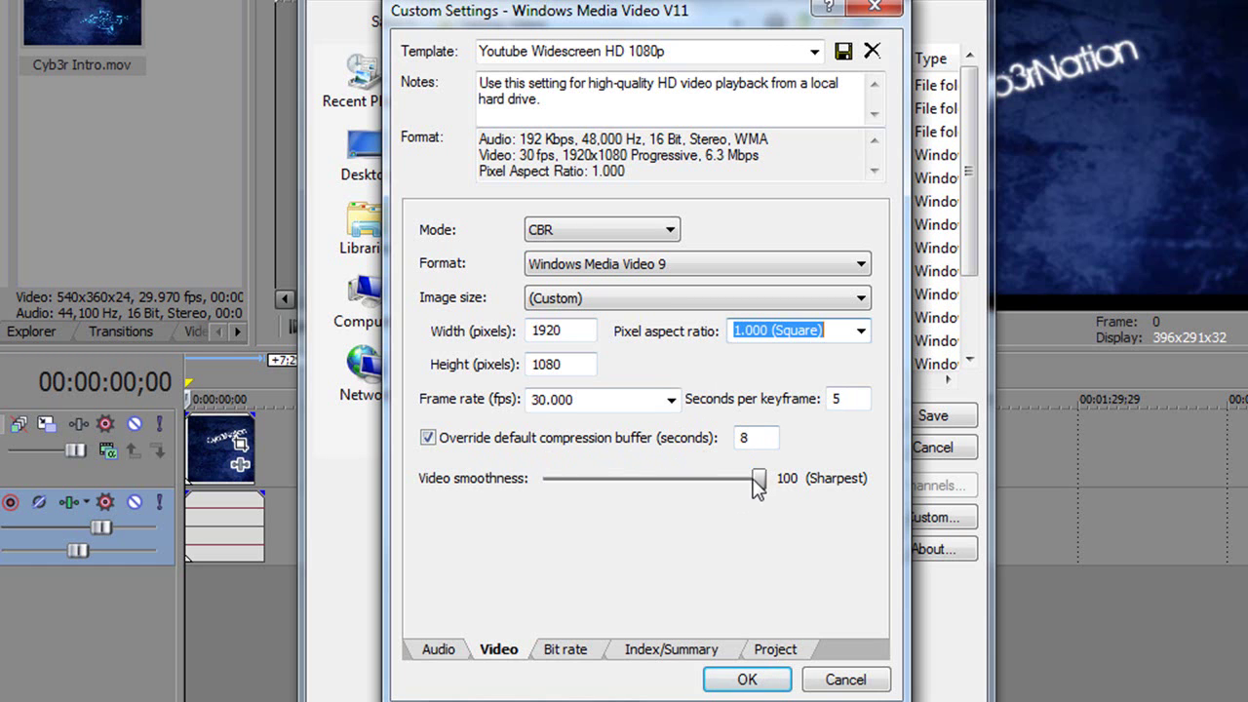
drag(758, 478, 771, 481)
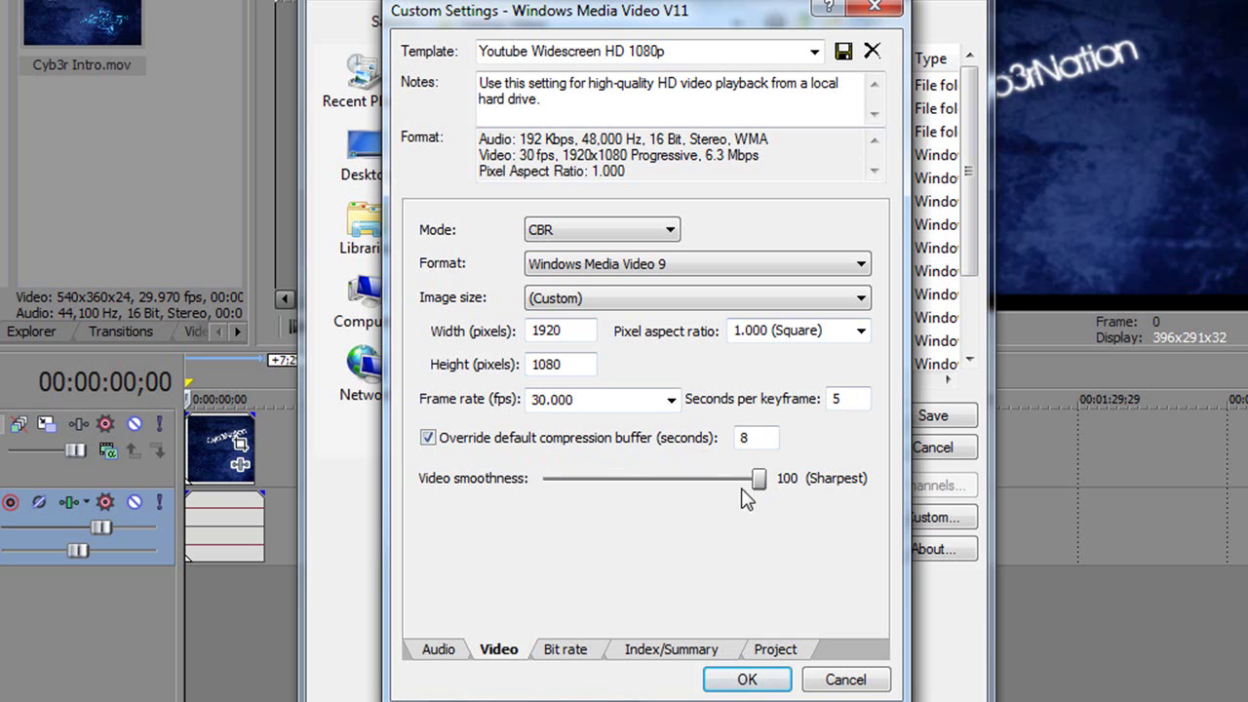
- Set an 8 M Internet/LAN bit rate and Best rendering quality, then accept the template
click(564, 650)
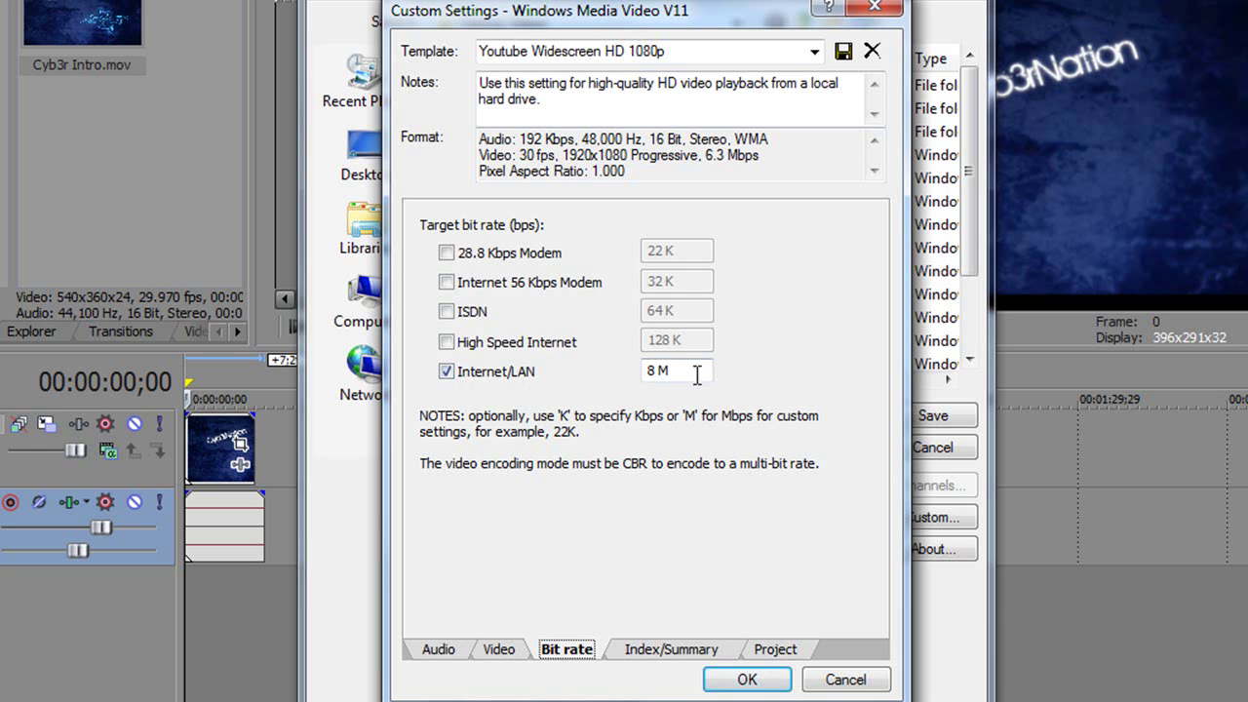
click(663, 373)
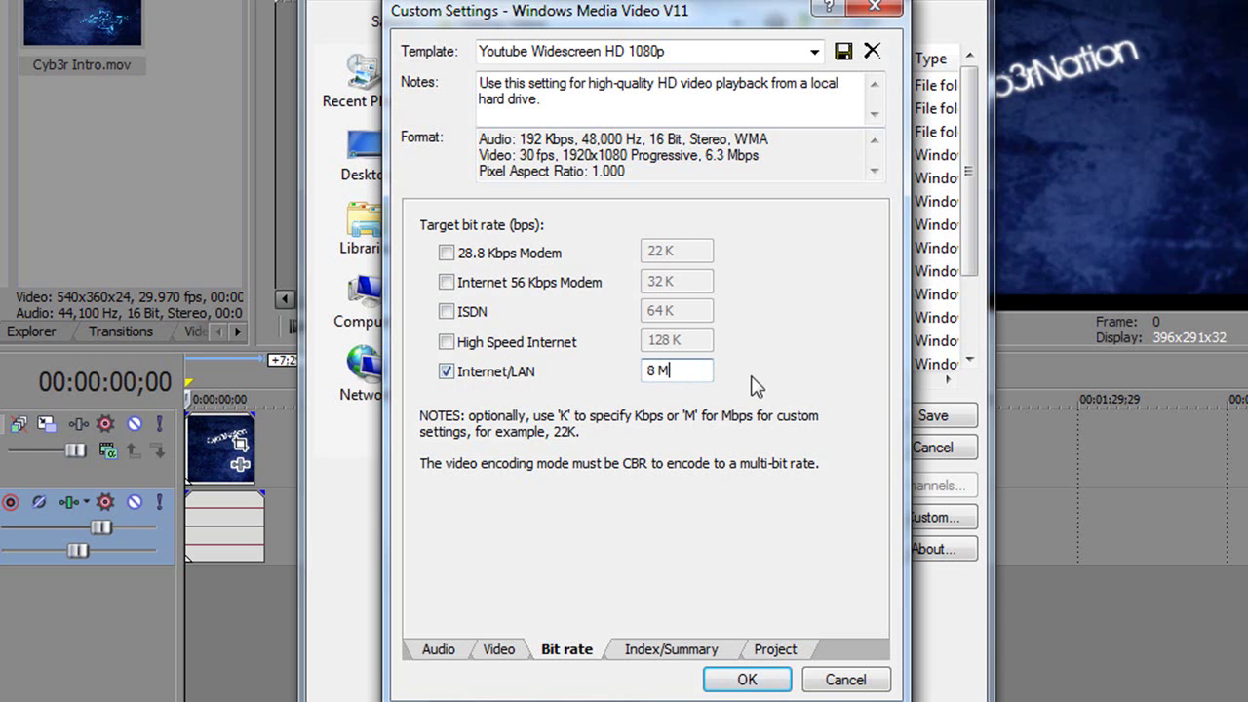
click(694, 651)
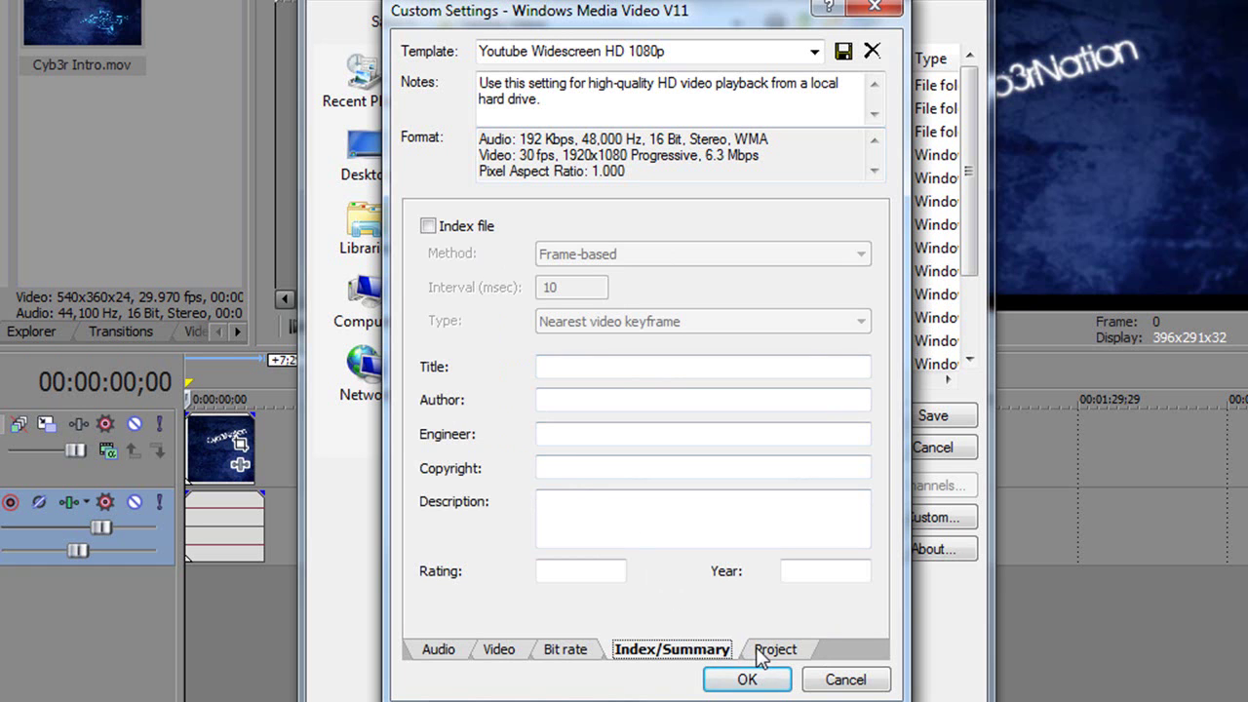
click(557, 368)
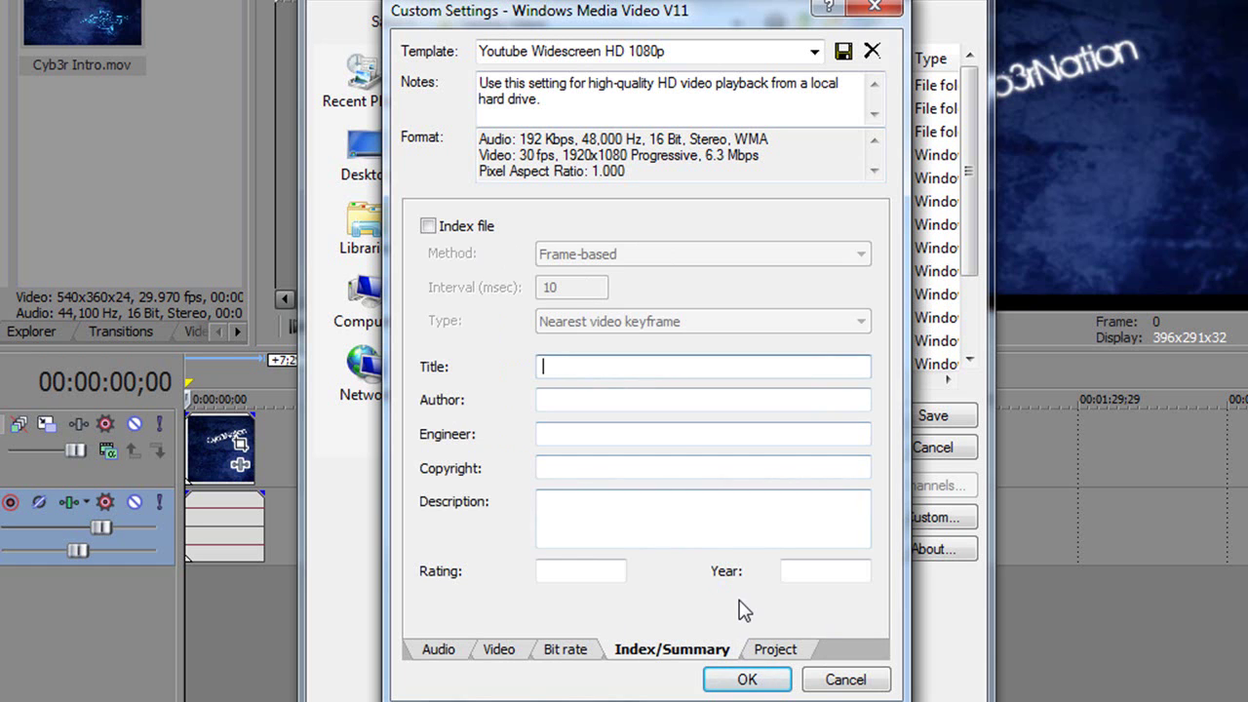
click(777, 650)
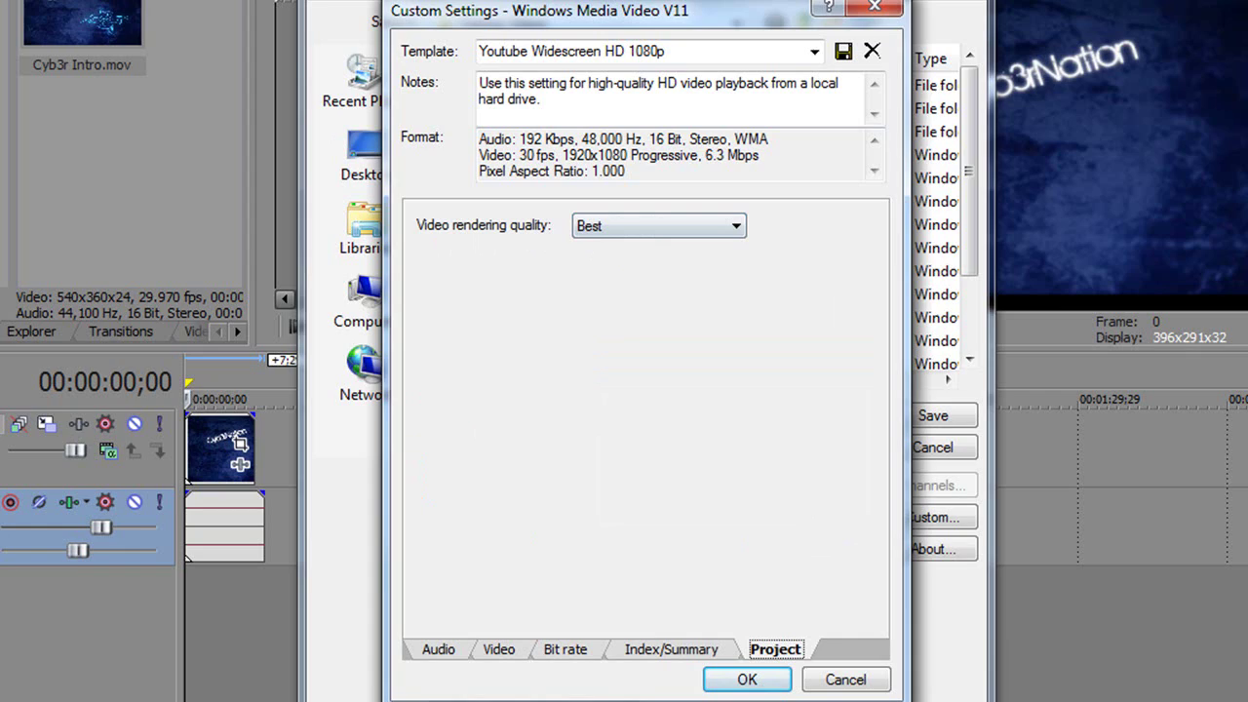
click(747, 680)
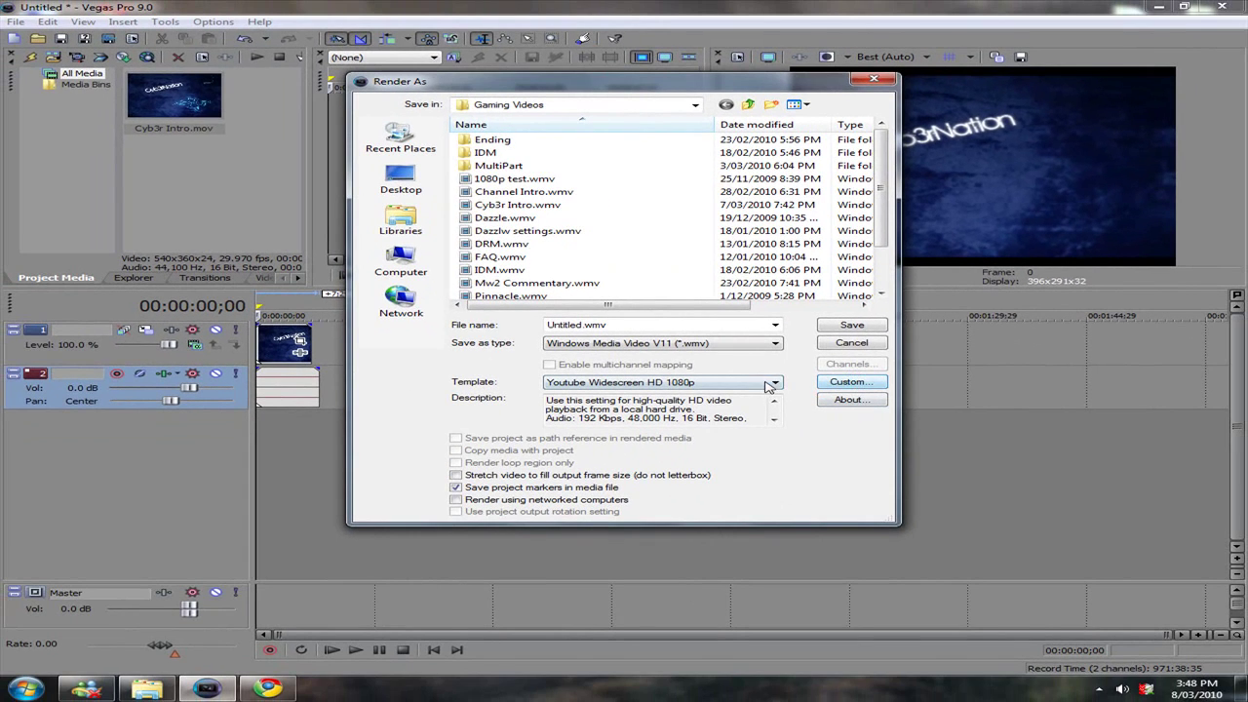
- Choose the Youtube Widescreen HD 1080p template from the Template list
click(847, 381)
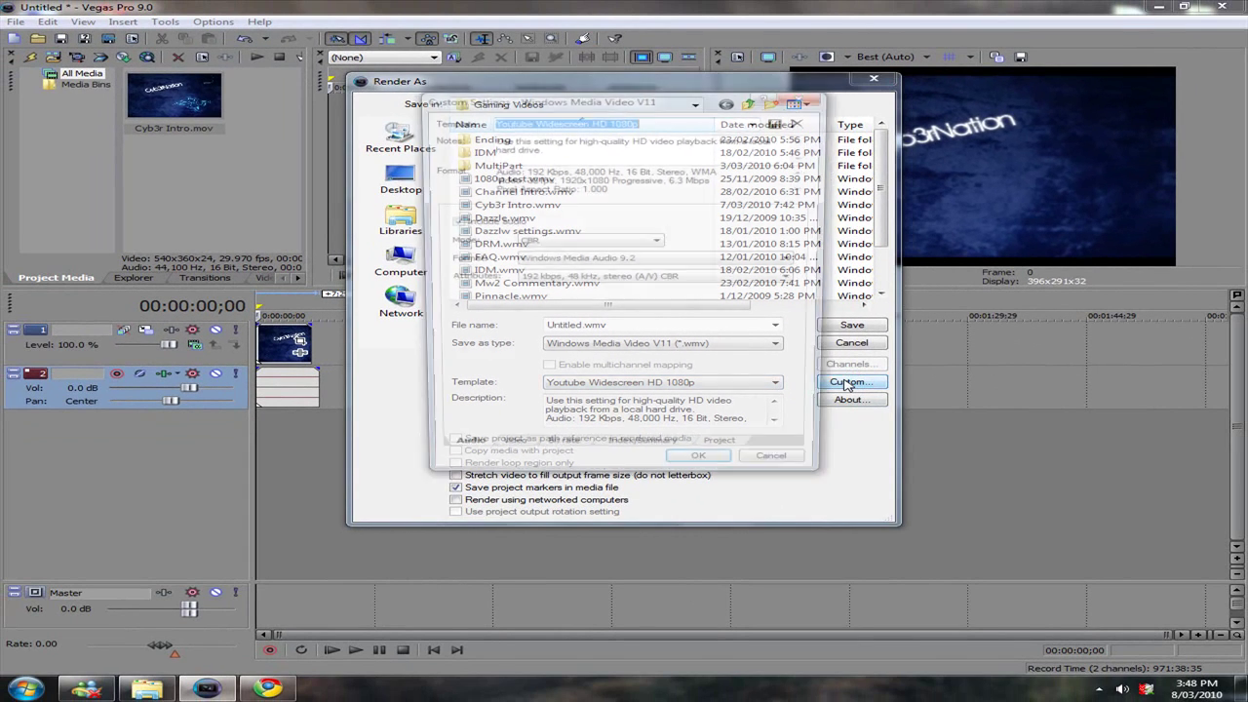
click(732, 477)
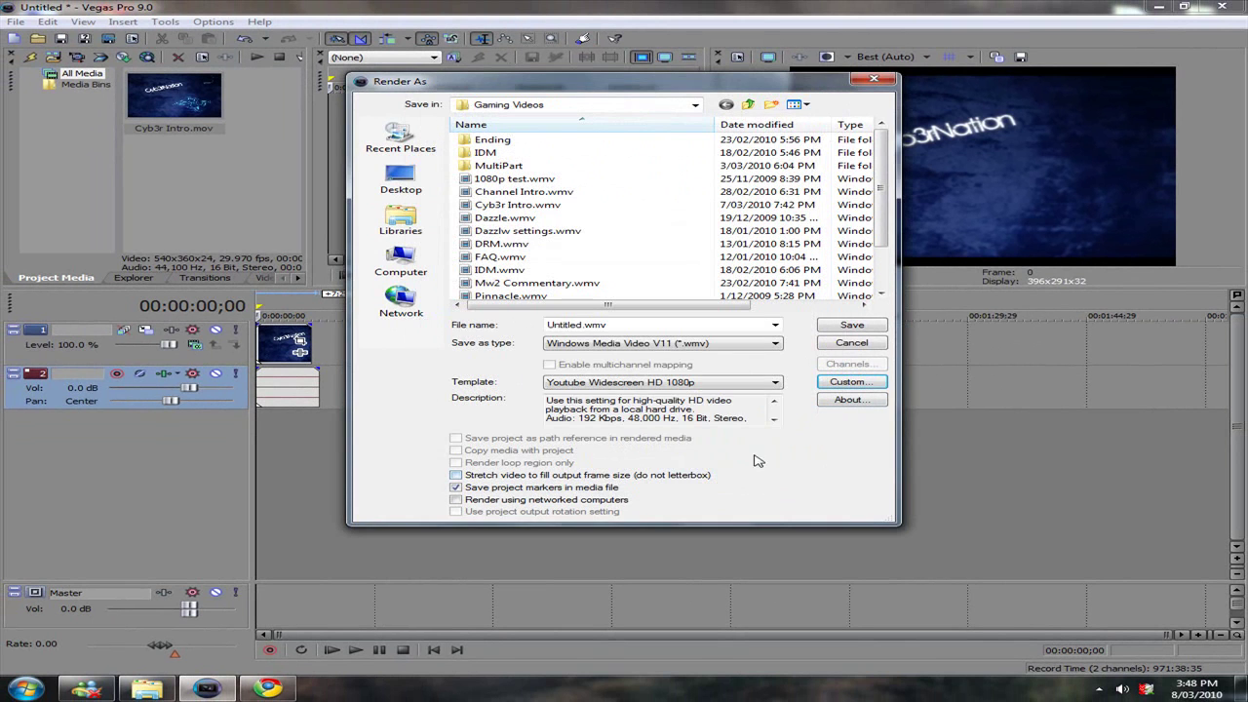
click(738, 383)
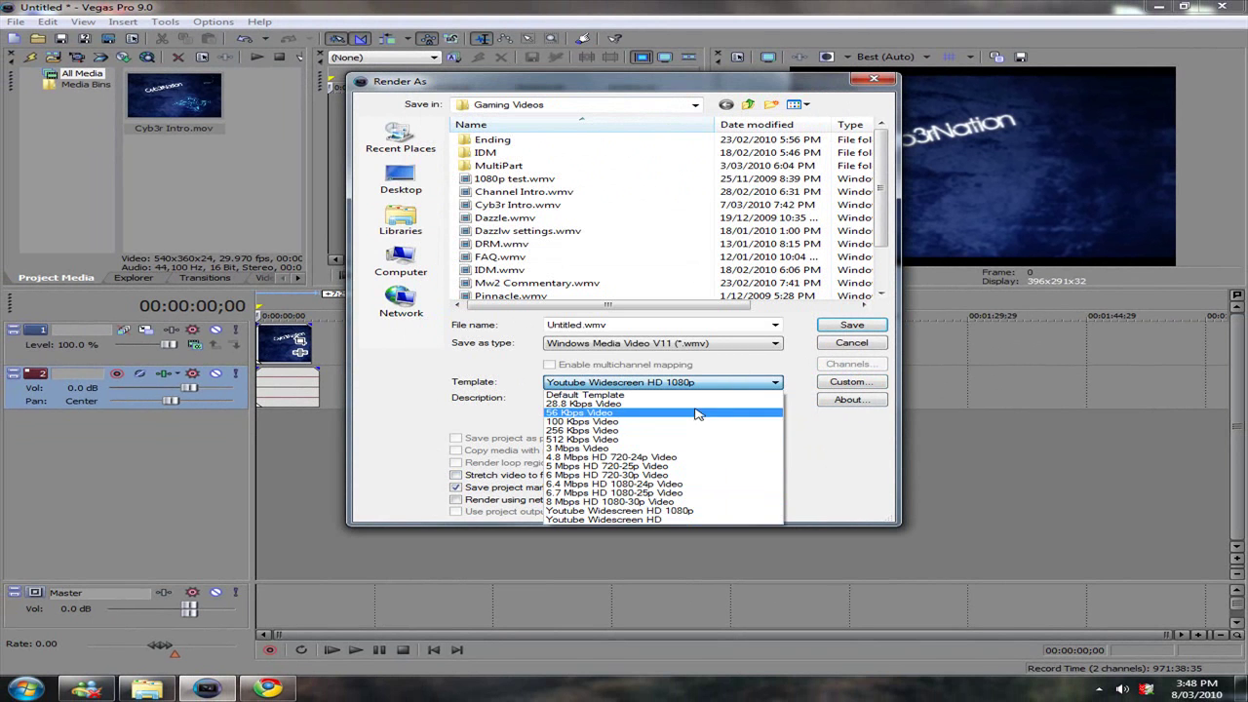
click(668, 512)
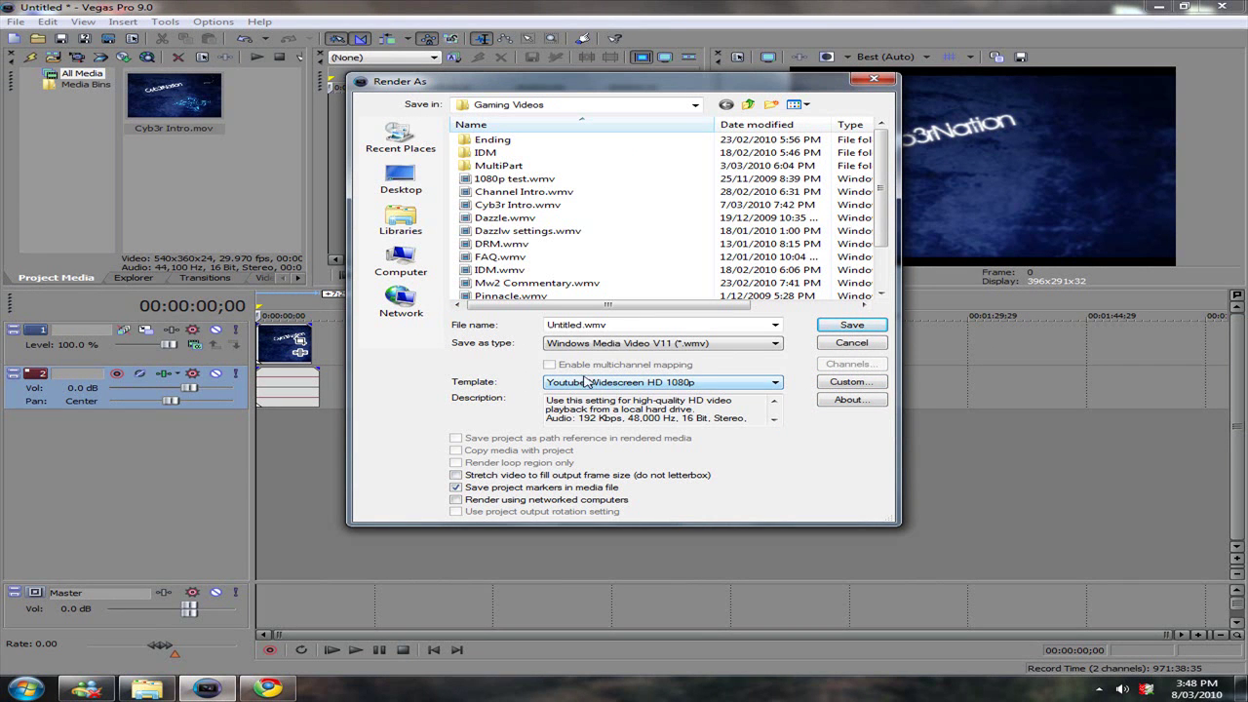
- Check the Untitled.wmv output name and close Render As without rendering
double_click(582, 325)
key(Home)
key(Right)
click(863, 84)
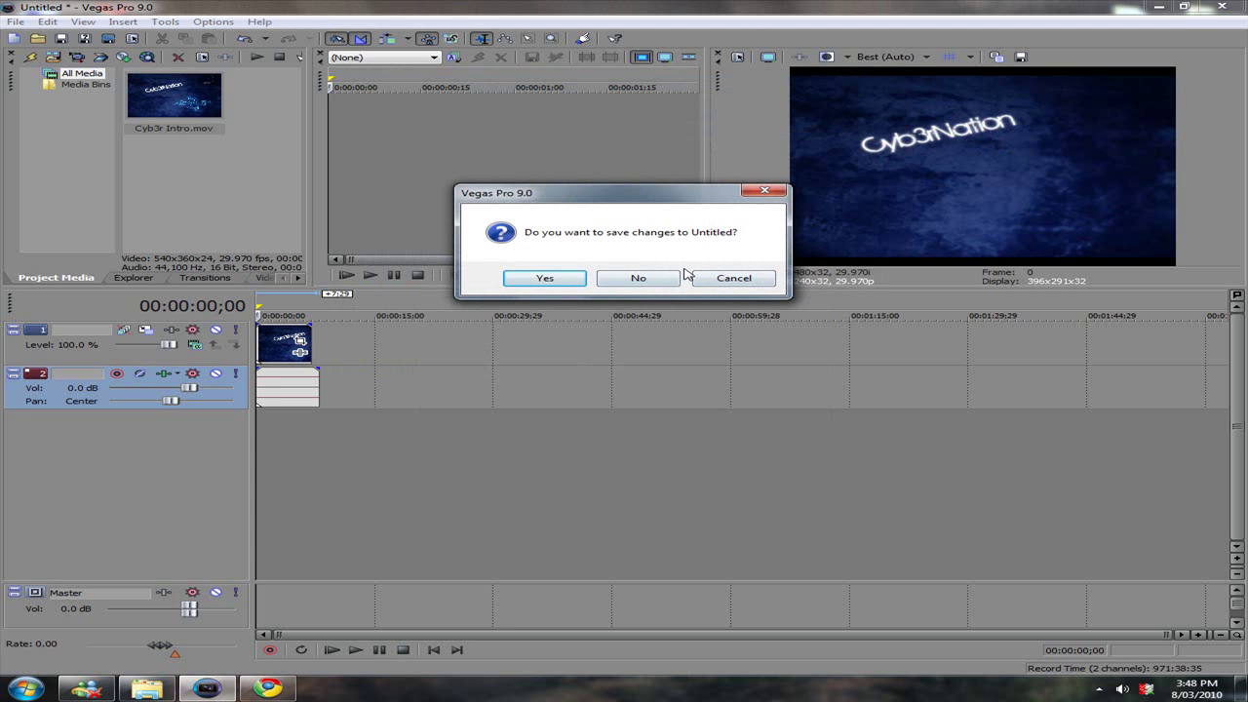
- Quit Vegas without saving and browse the Dazzle files in Gaming Videos
click(639, 279)
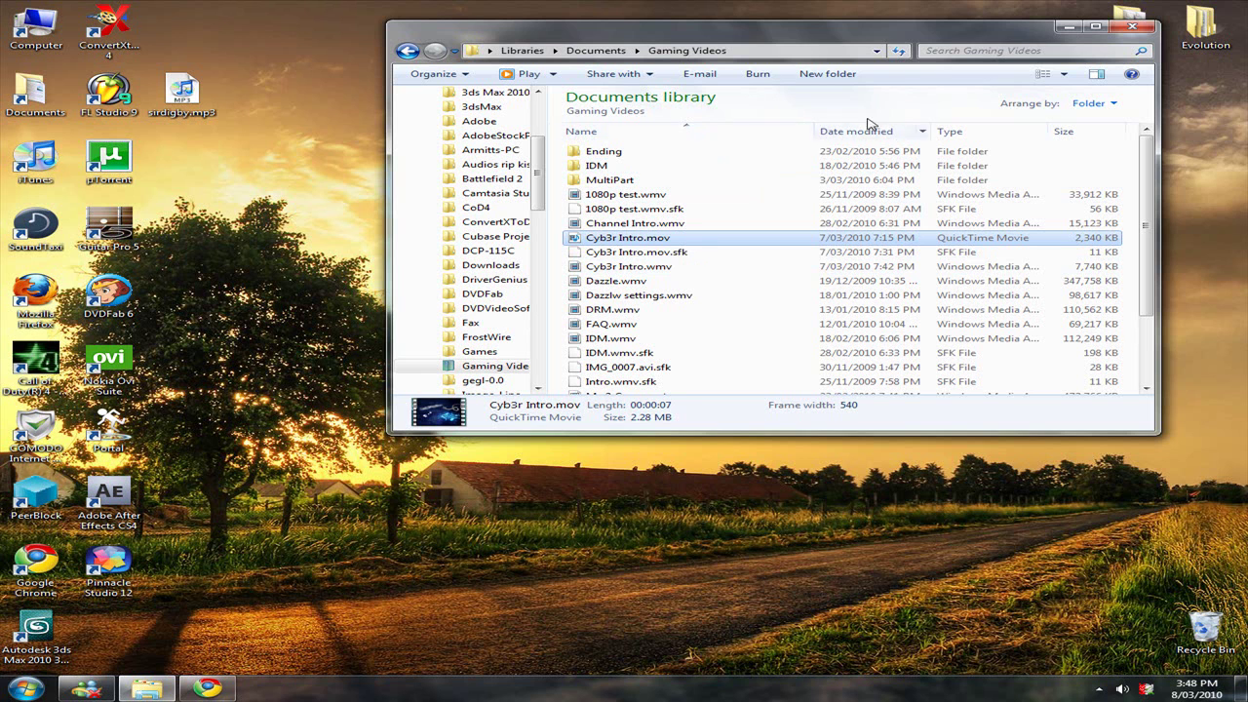
click(689, 296)
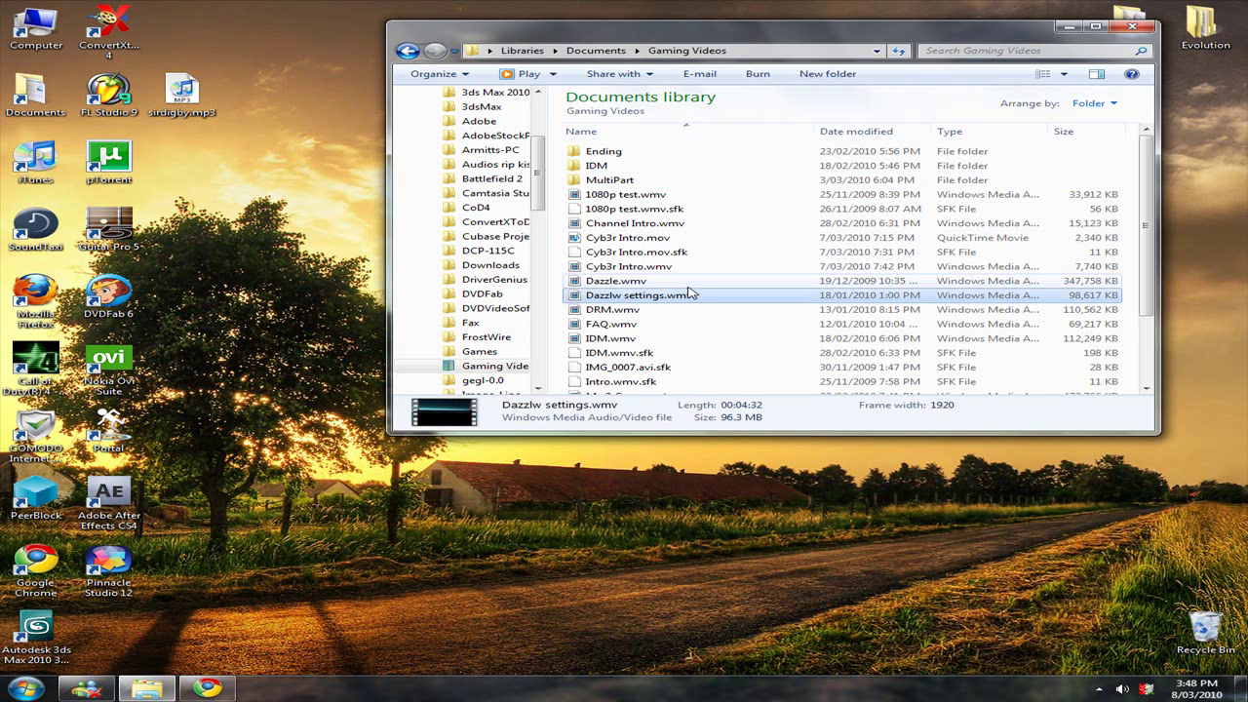
click(688, 281)
- Play Cyb3r Intro.wmv in Media Player, then close it and minimize Gaming Videos
click(676, 269)
double_click(678, 268)
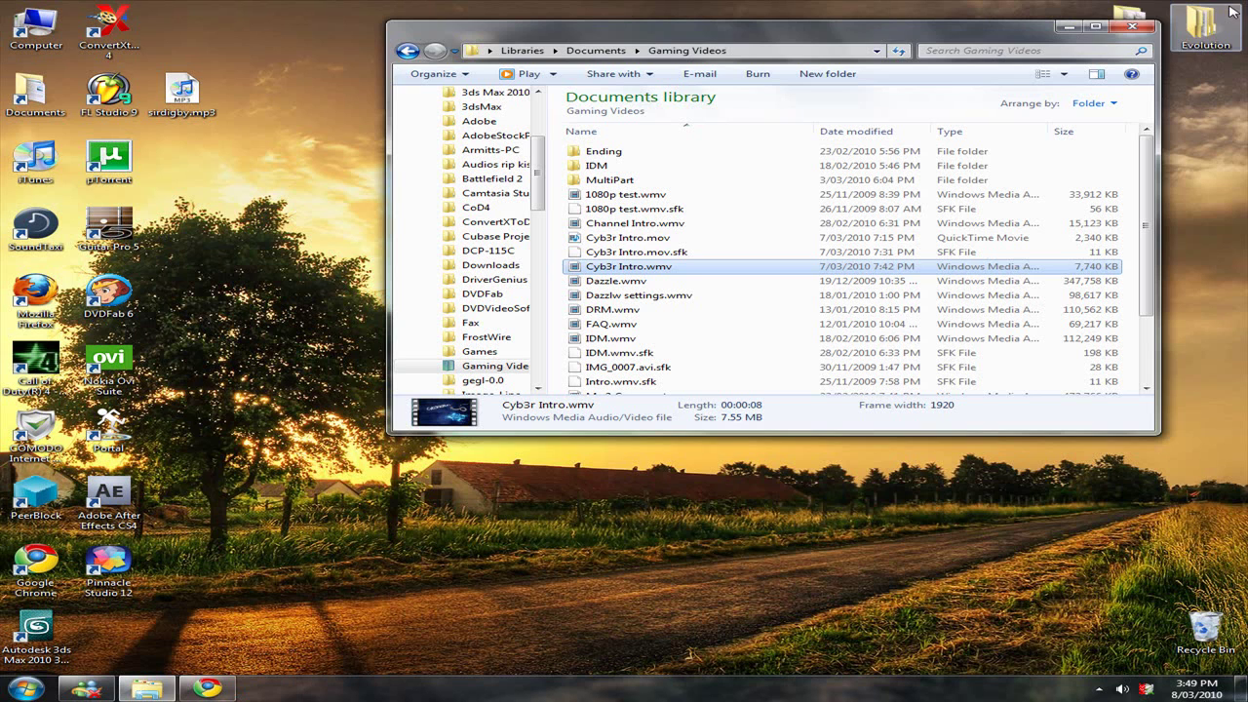
click(1218, 7)
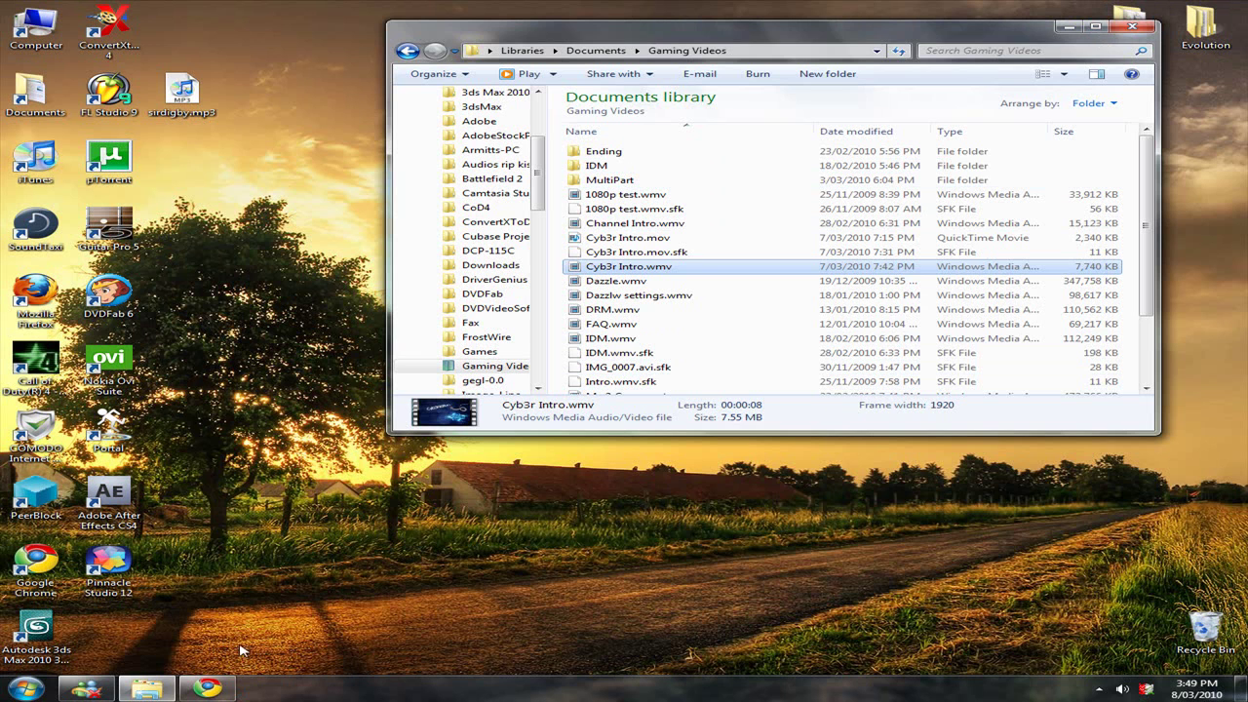
click(148, 689)
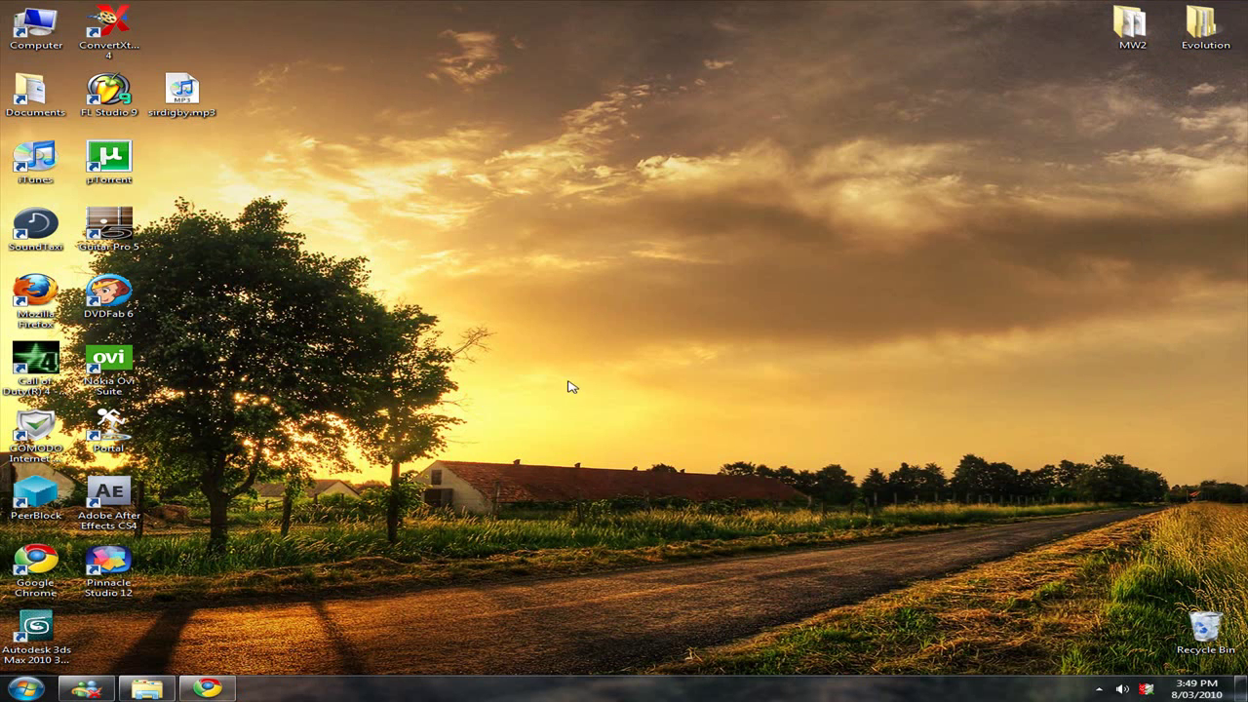